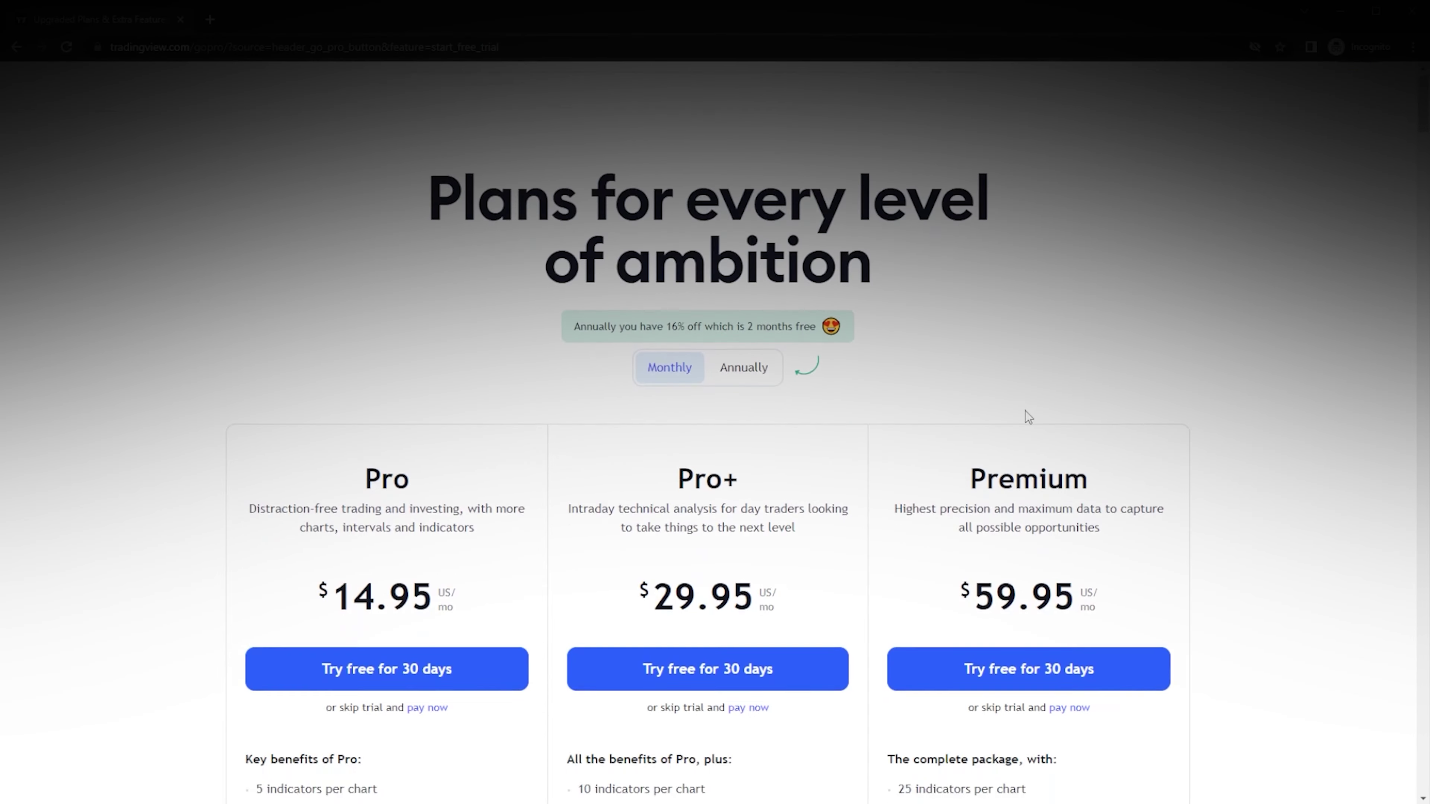
- Open the AAPL paper-trading order ticket, showing a 1-unit limit buy at 141.63
{"action": "scroll", "coordinate": [1026, 411], "scroll_direction": "down", "scroll_amount": 4}
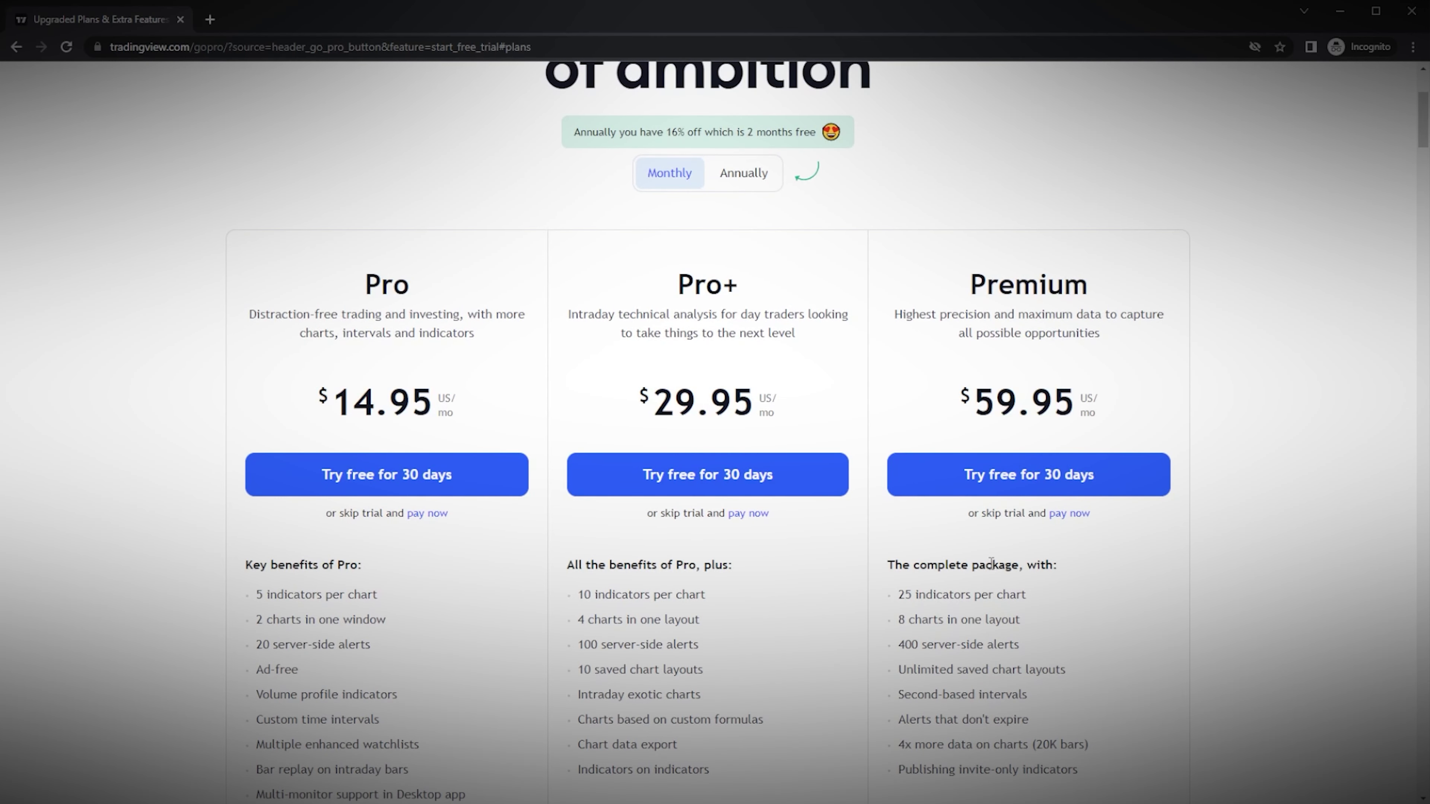
{"action": "scroll", "coordinate": [909, 526], "scroll_direction": "down", "scroll_amount": 11}
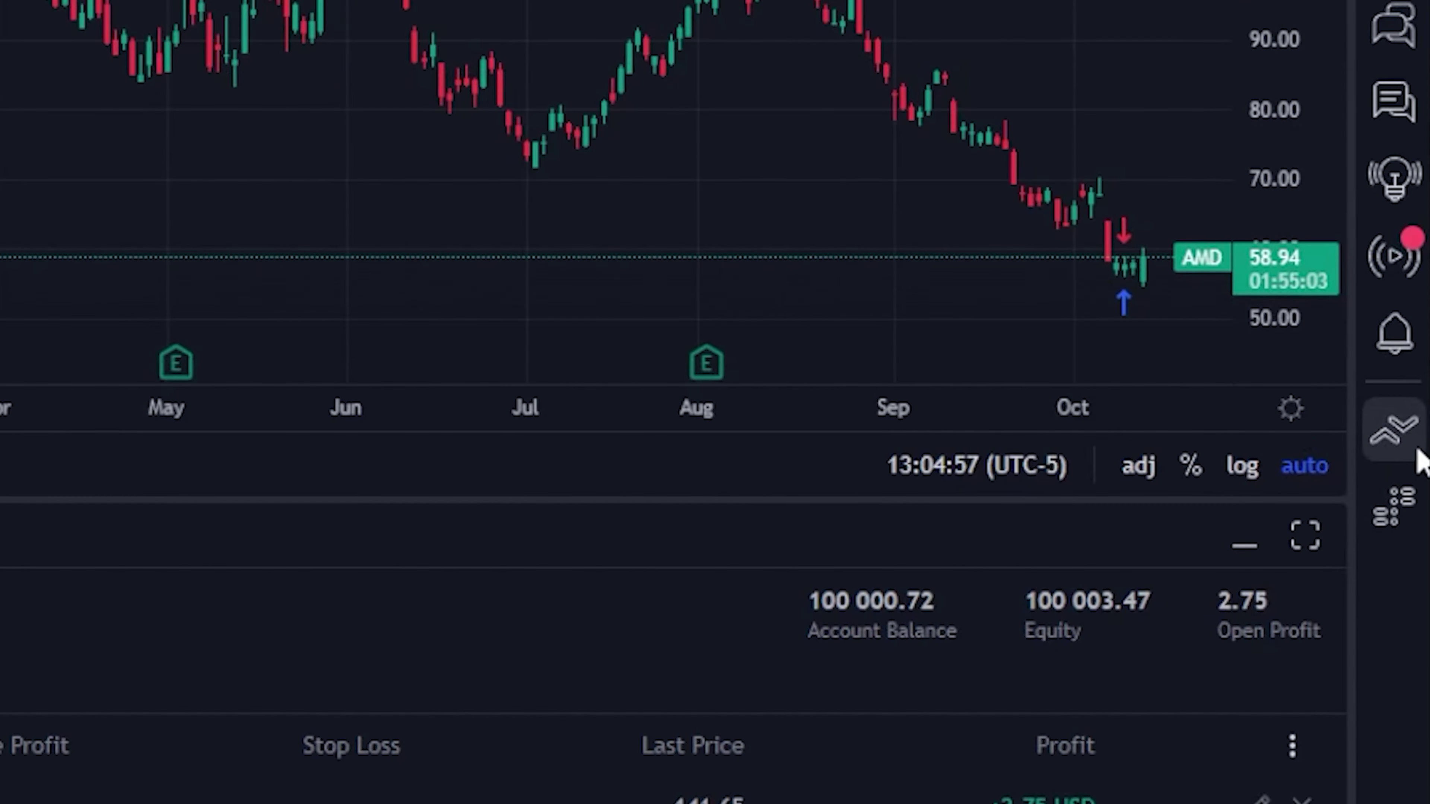
{"action": "left_click", "coordinate": [1419, 449]}
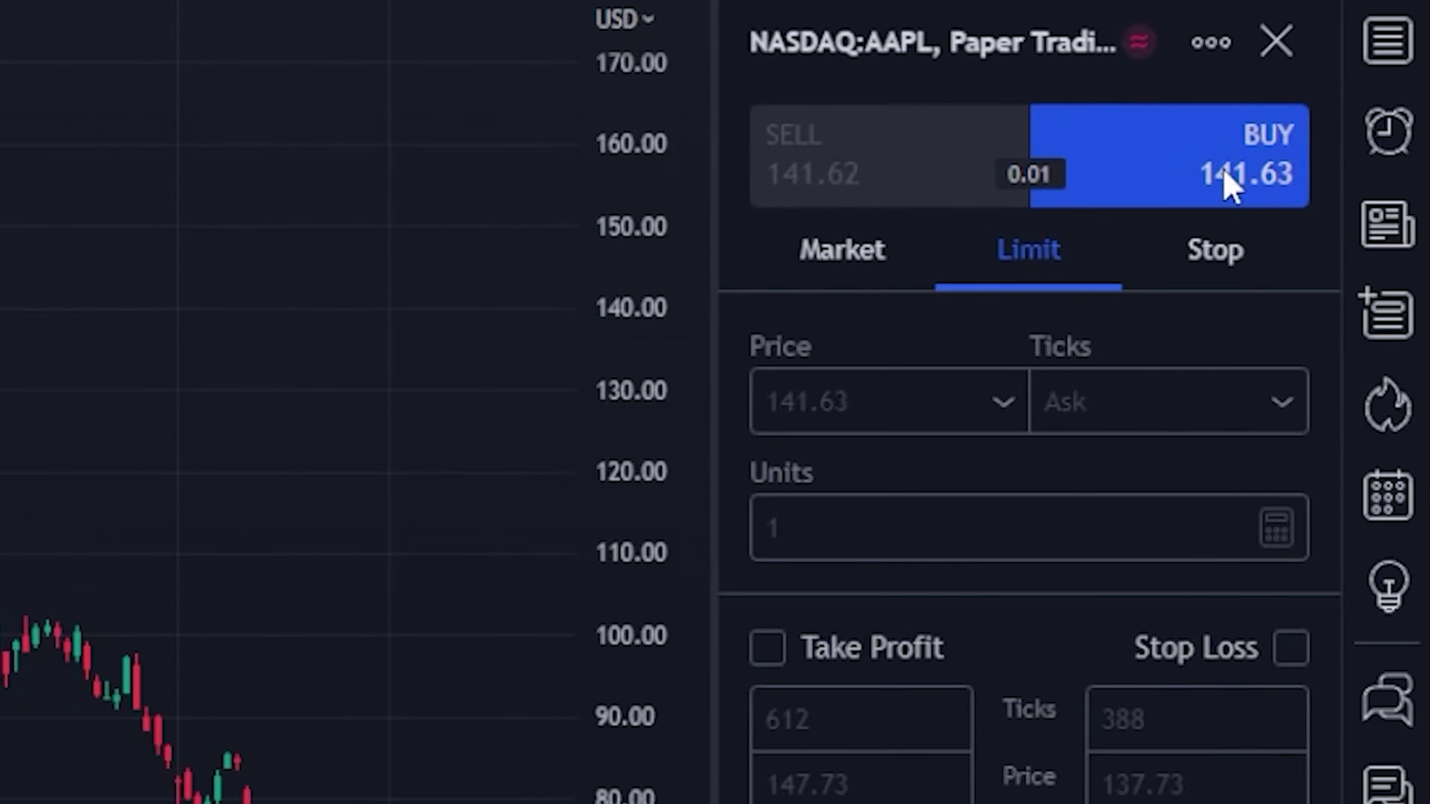
- Make the order a 5-unit AAPL limit buy at 141.00 and enable take profit
{"action": "left_click", "coordinate": [1228, 186]}
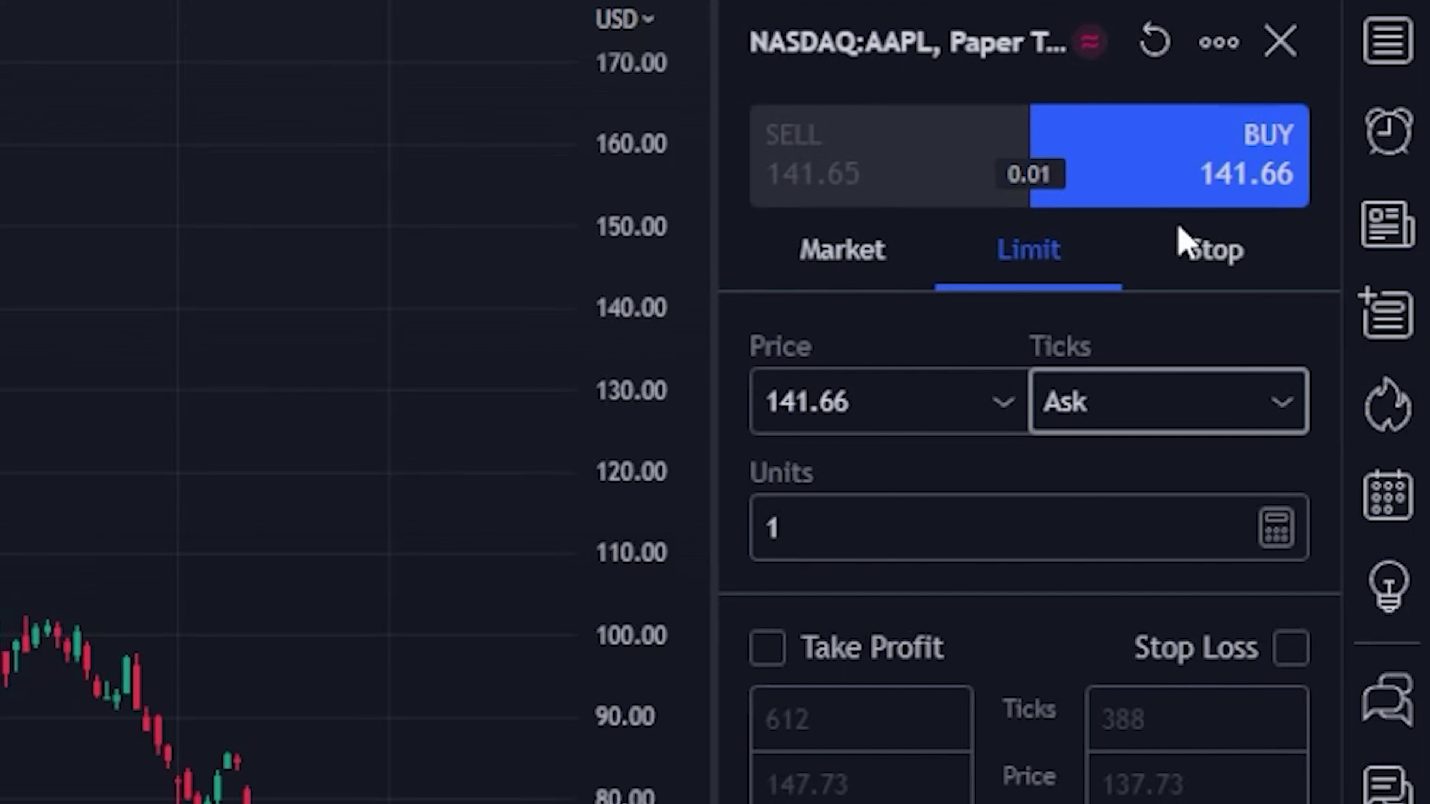
{"action": "left_click_drag", "start_coordinate": [902, 410], "coordinate": [750, 432]}
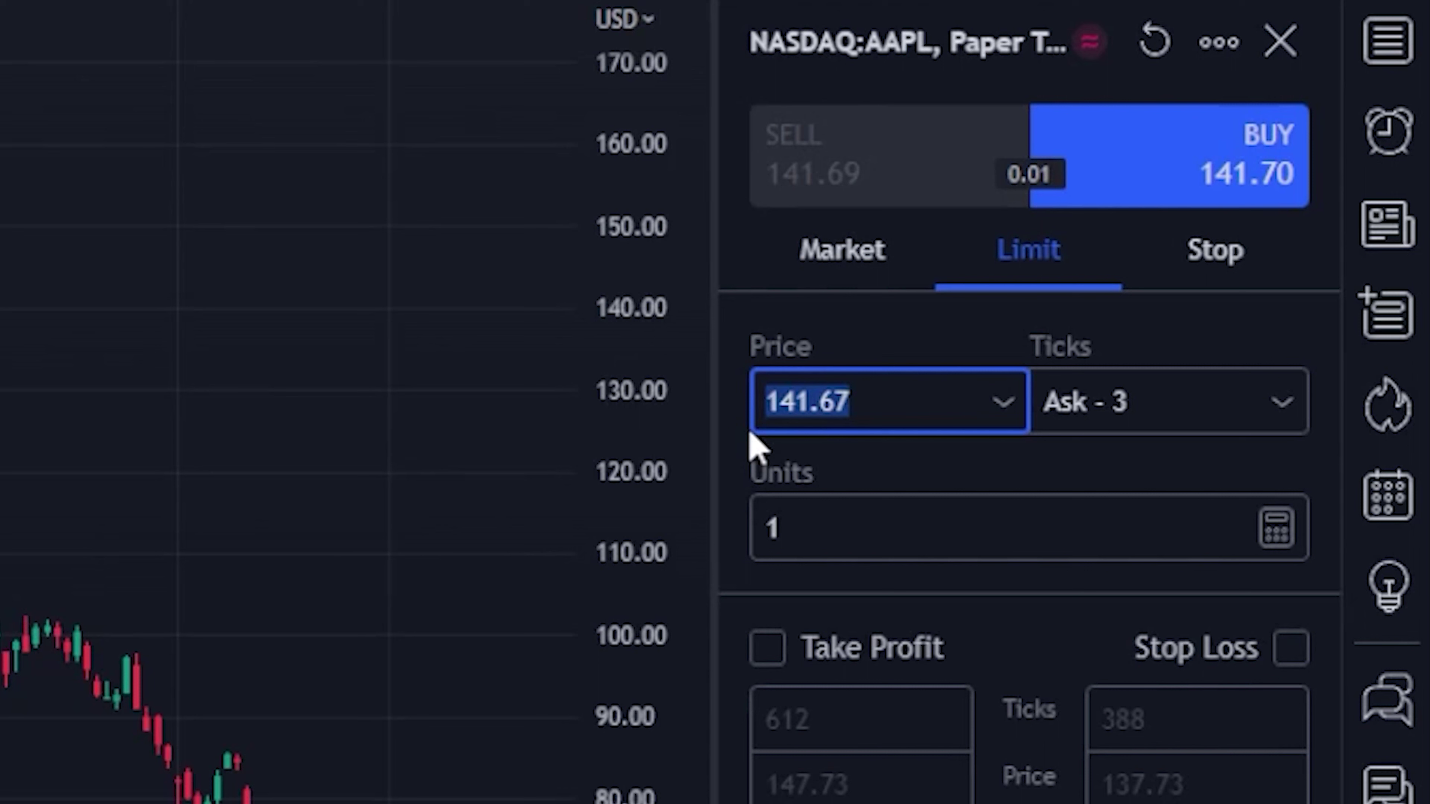
{"action": "type", "text": "141"}
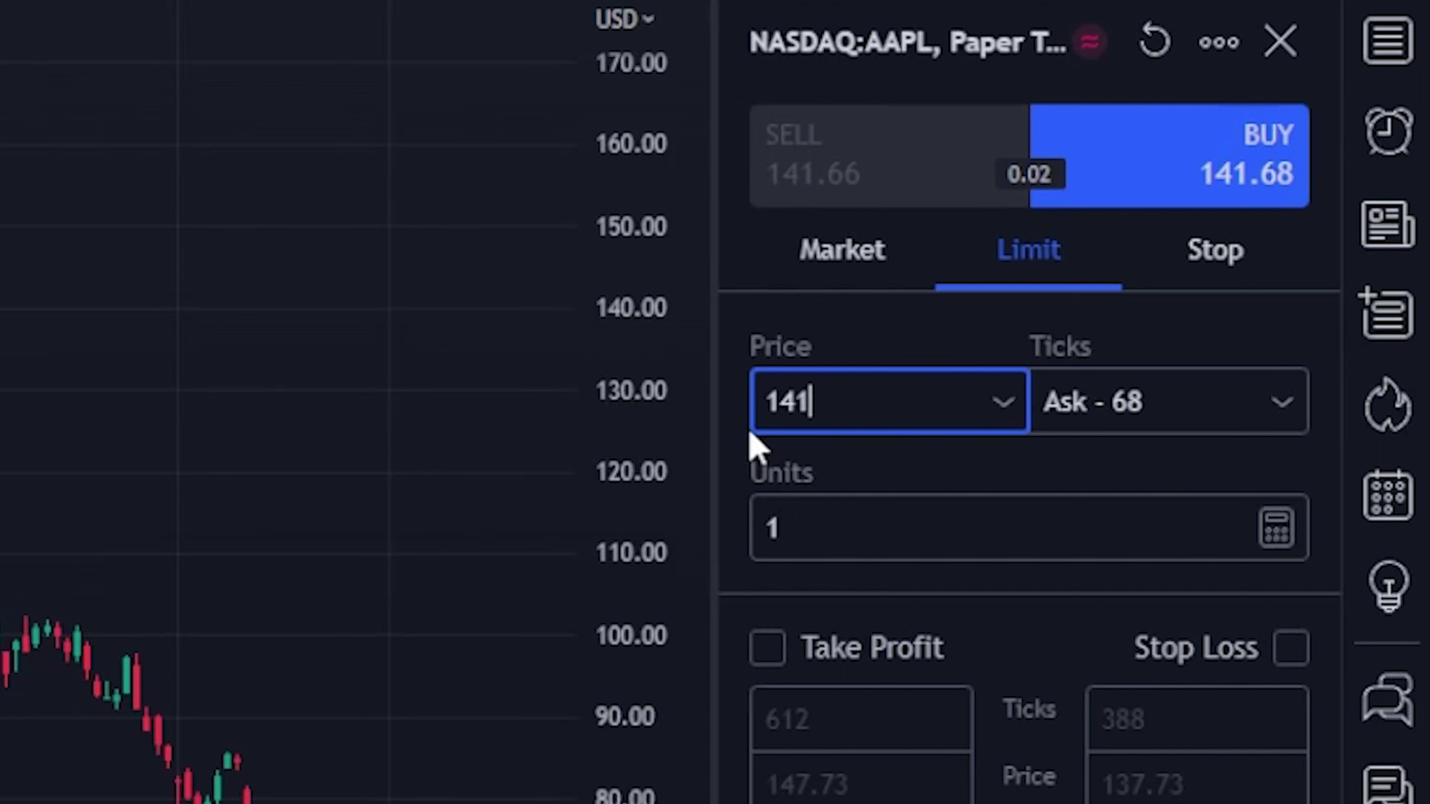
{"action": "left_click", "coordinate": [808, 541]}
{"action": "left_click_drag", "start_coordinate": [809, 541], "coordinate": [750, 559]}
{"action": "type", "text": "5"}
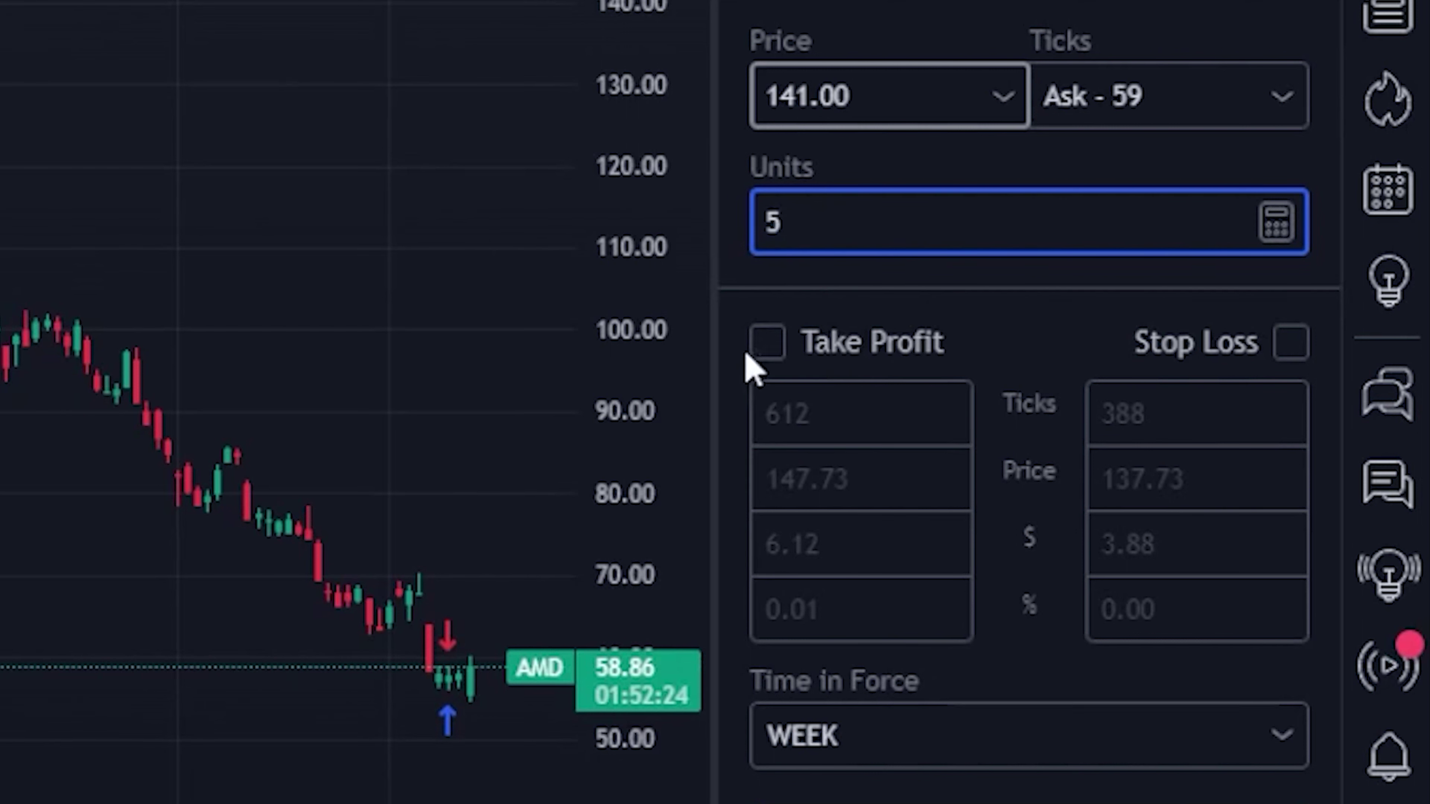
{"action": "left_click", "coordinate": [756, 348]}
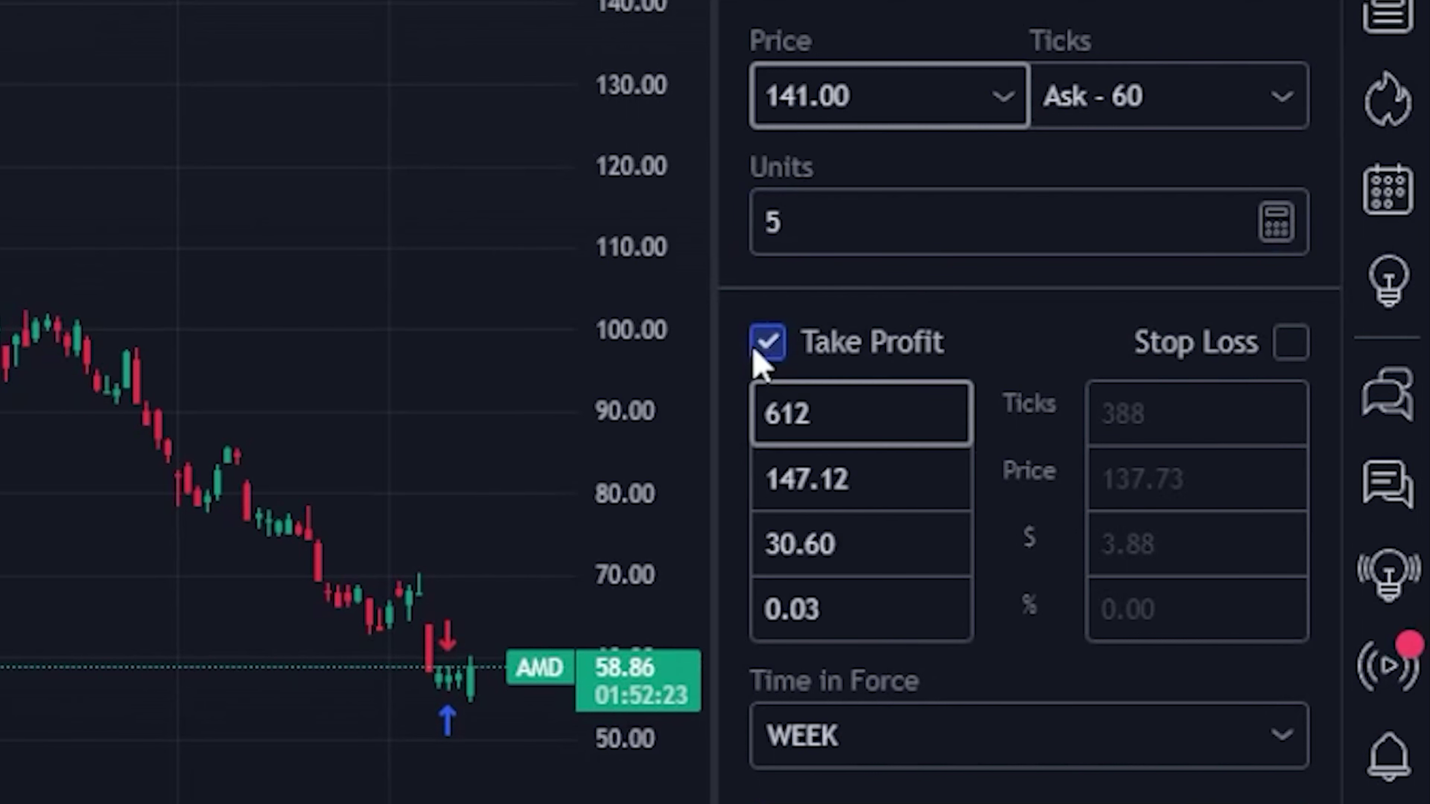
- Enable stop loss and set the take-profit price to 150.00
{"action": "left_click", "coordinate": [1289, 349]}
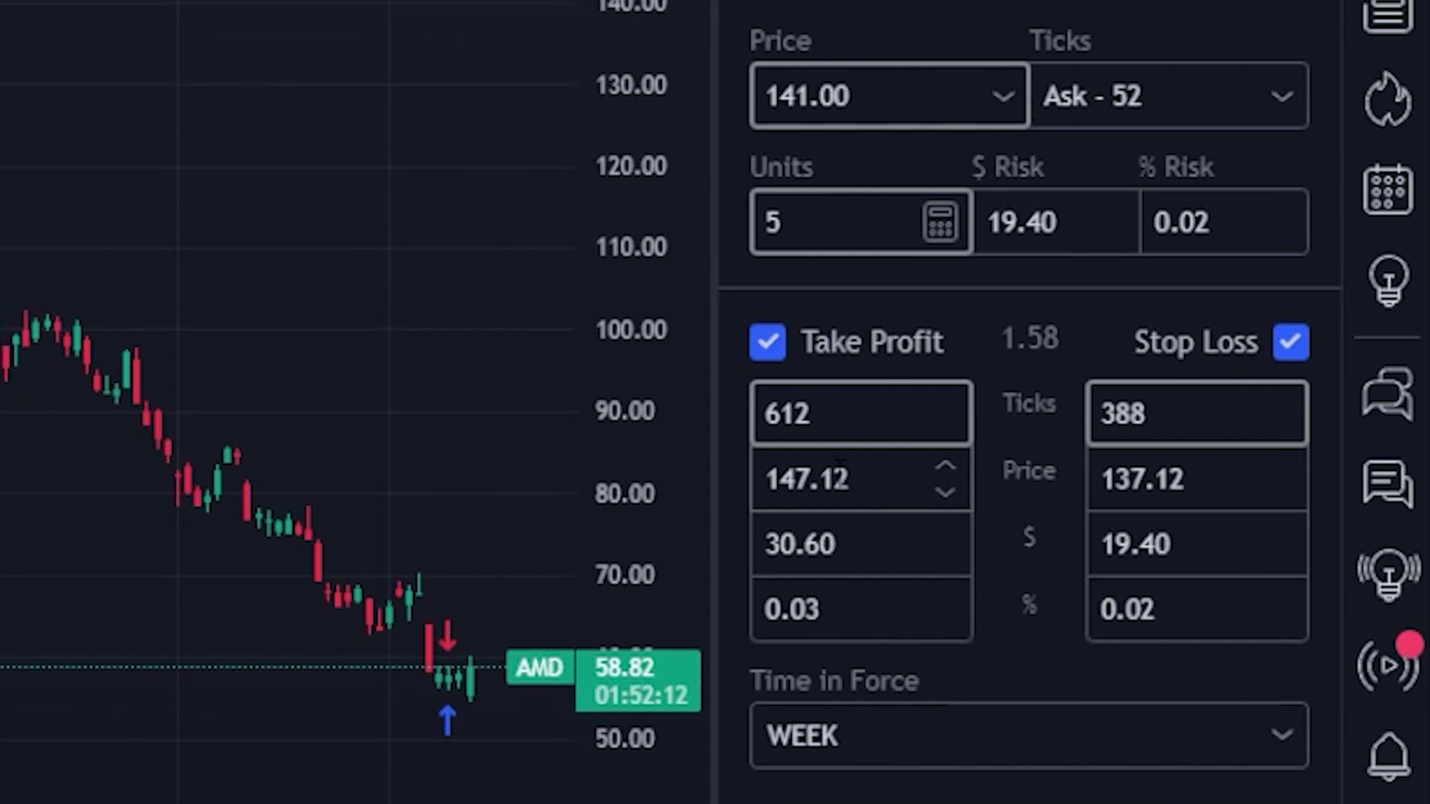
{"action": "left_click", "coordinate": [906, 481]}
{"action": "left_click_drag", "start_coordinate": [861, 480], "coordinate": [696, 476]}
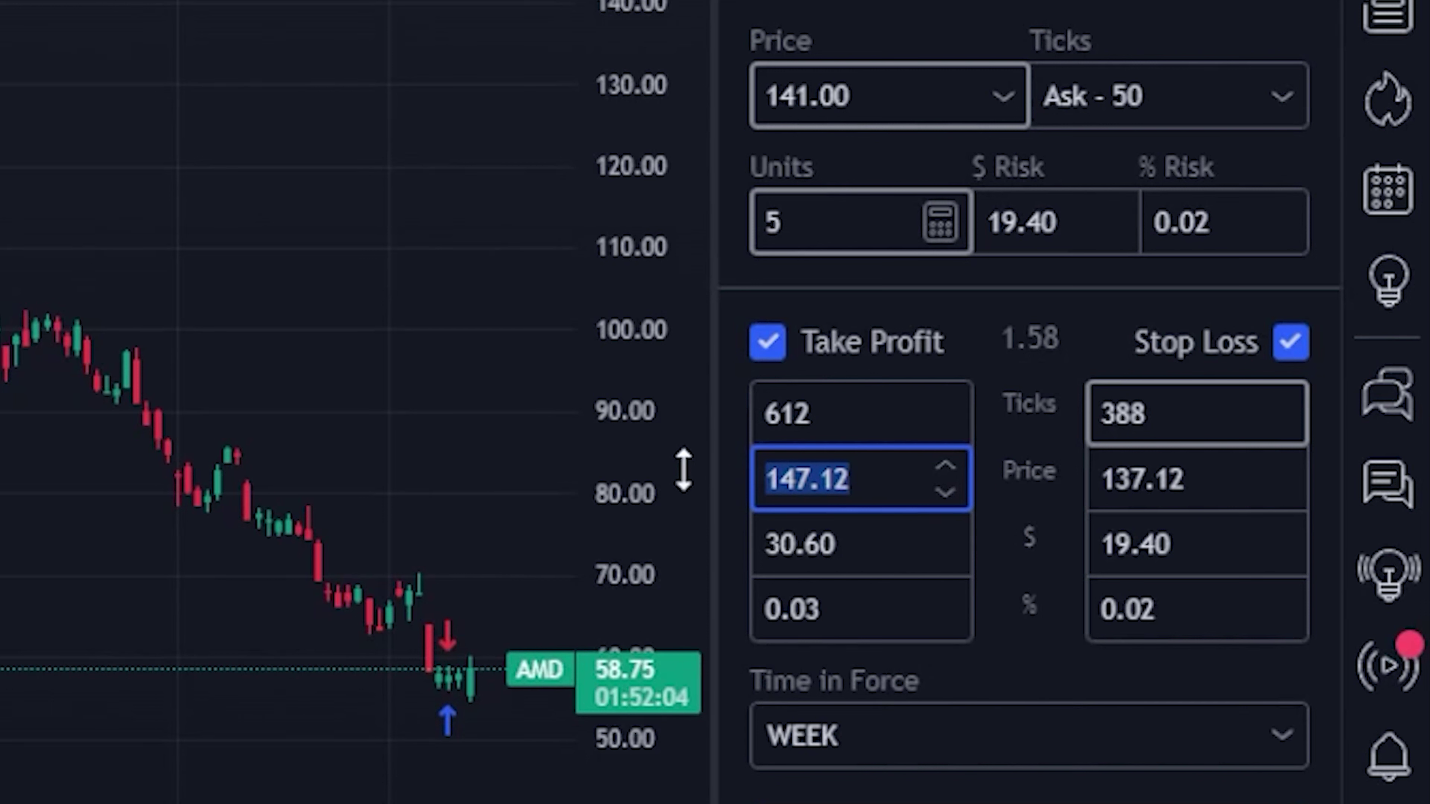
{"action": "type", "text": "150"}
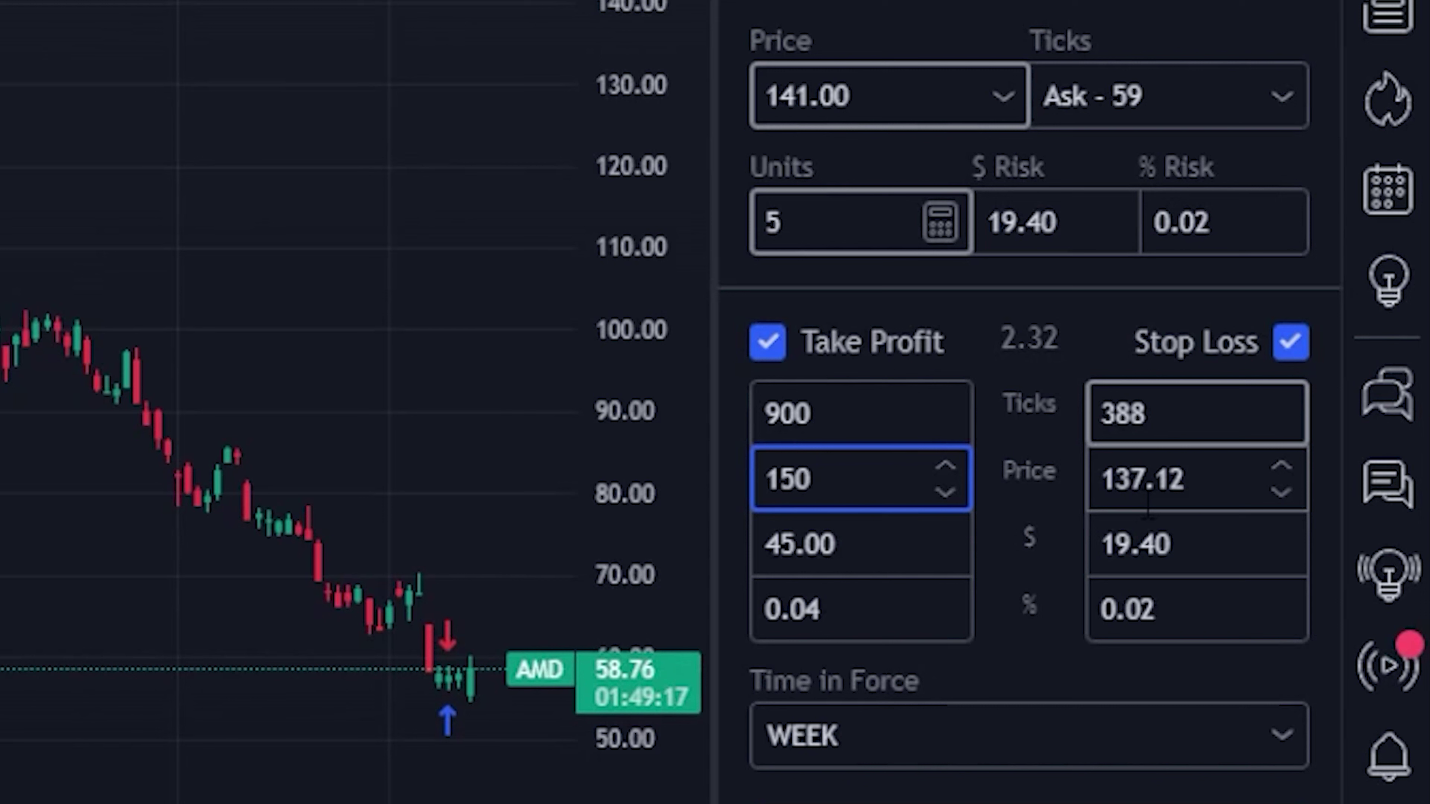
{"action": "left_click", "coordinate": [1238, 479]}
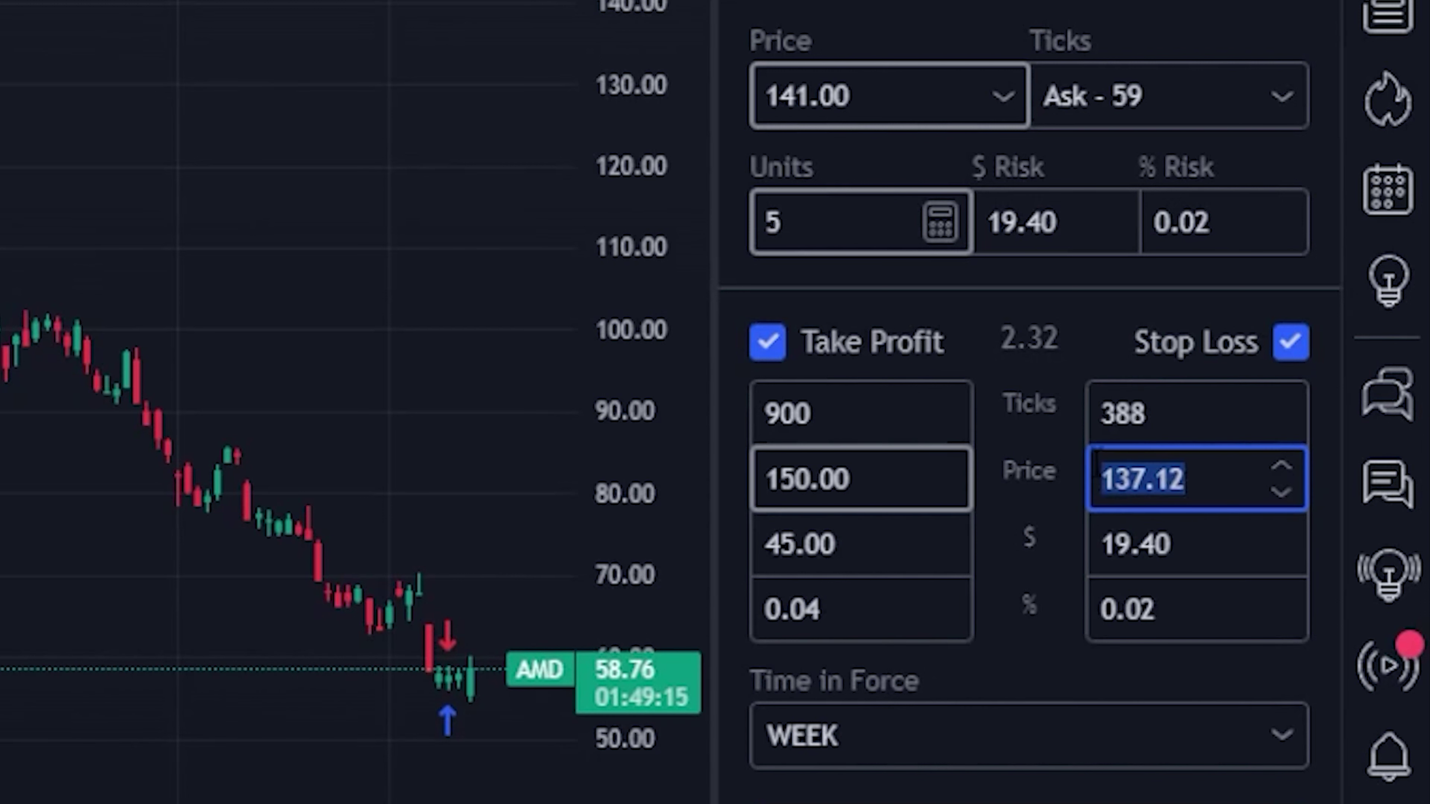
- Enter 136 as the stop-loss price
{"action": "type", "text": "13"}
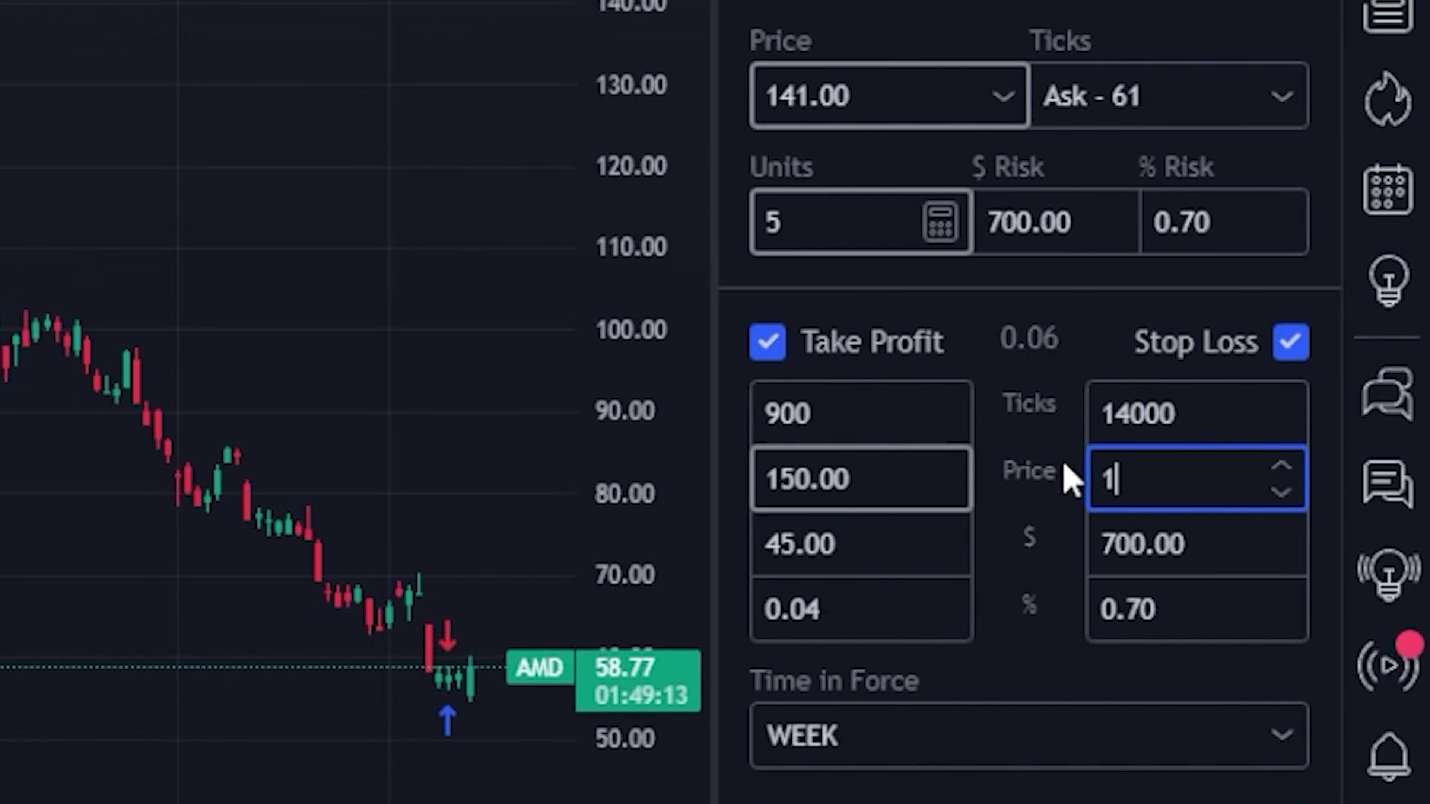
{"action": "type", "text": "6"}
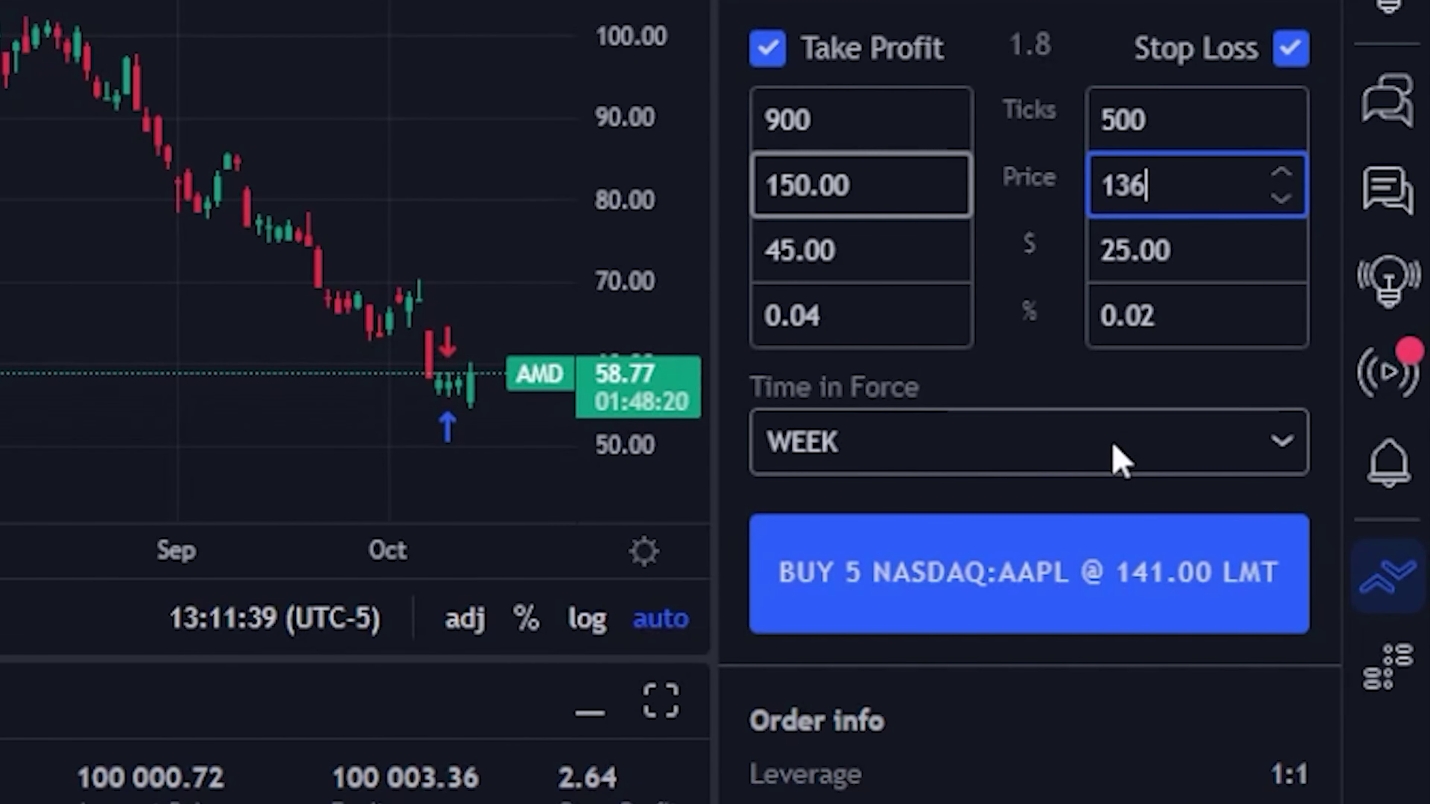
- Keep WEEK time in force and place the 5-unit AAPL buy limit at 141.00
{"action": "left_click", "coordinate": [1120, 462]}
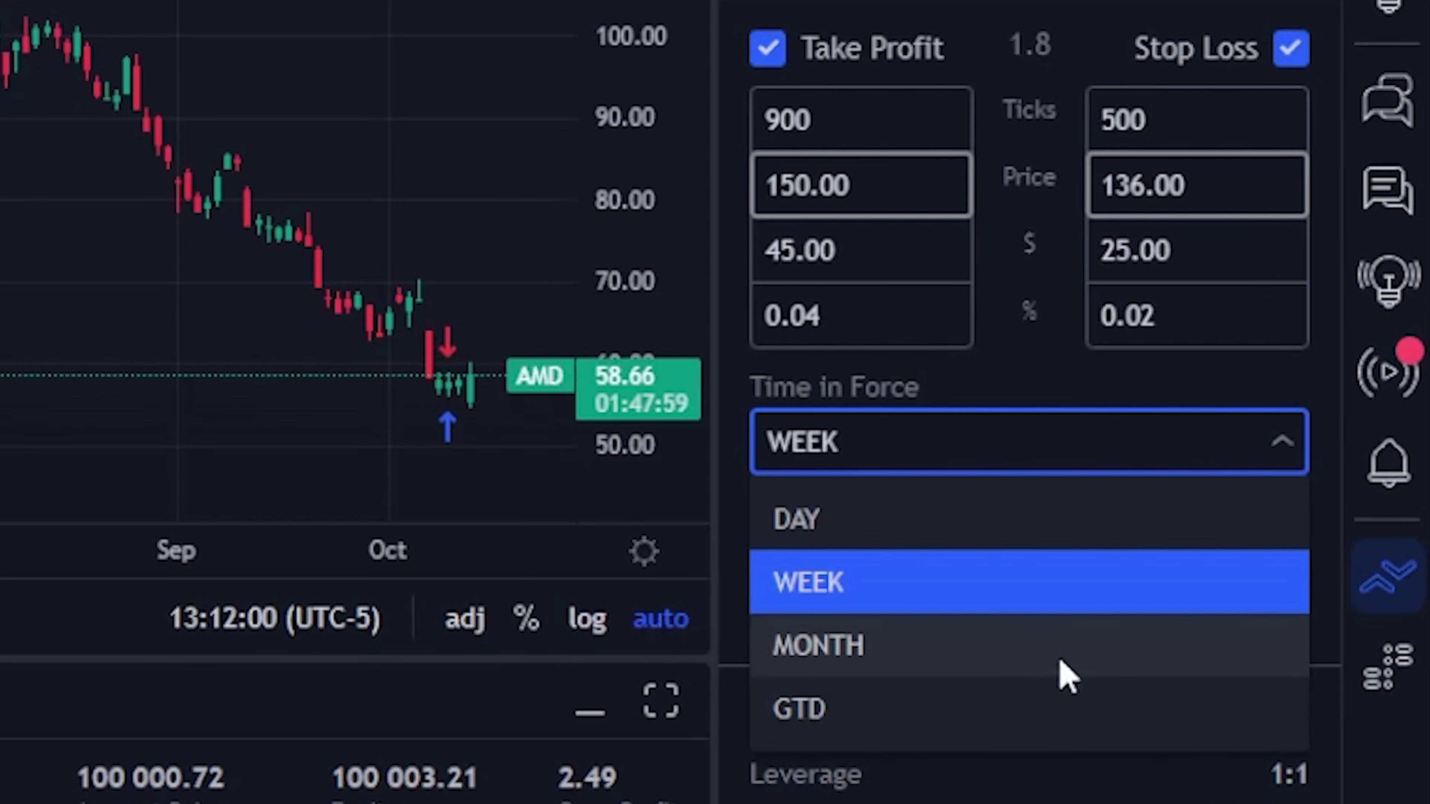
{"action": "left_click", "coordinate": [1026, 592]}
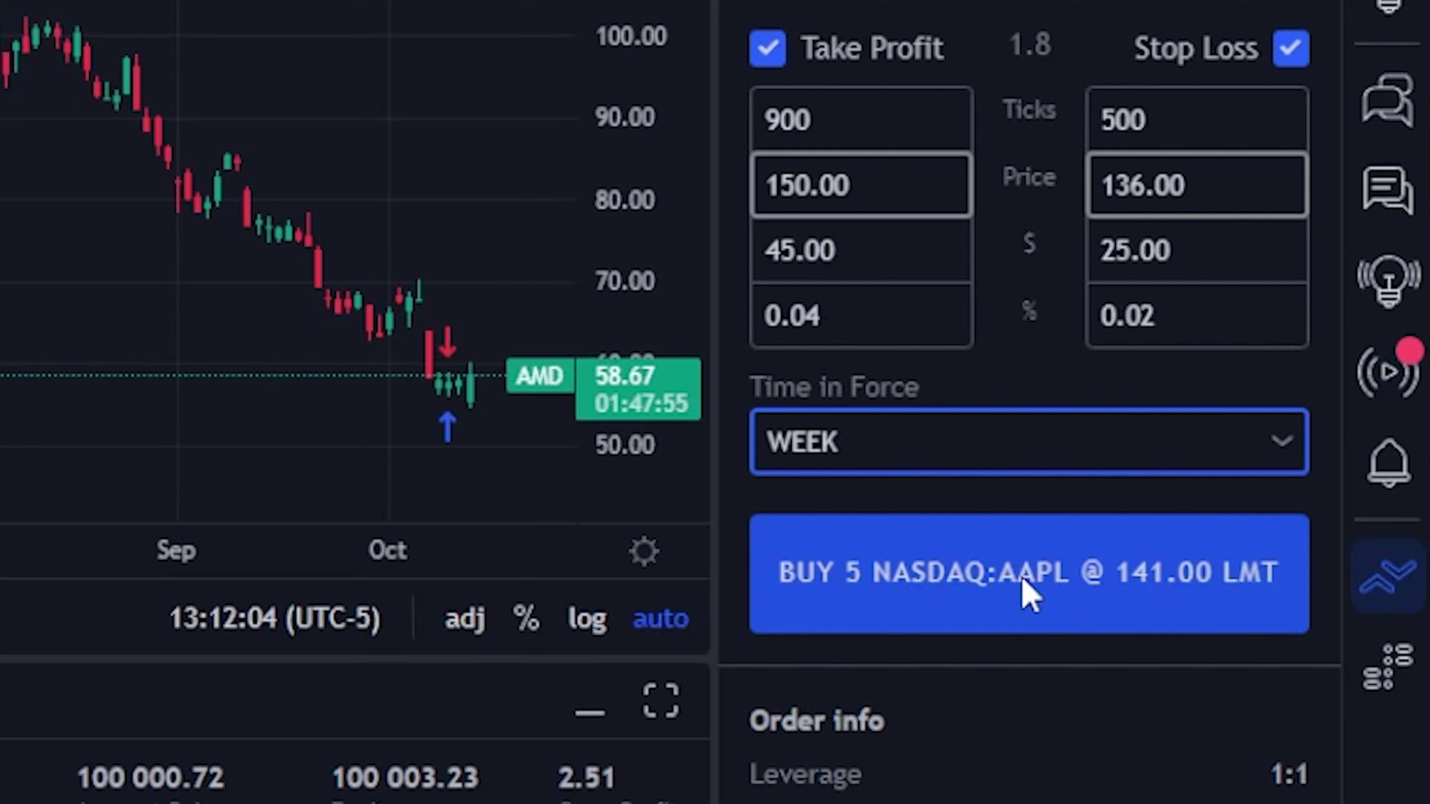
{"action": "left_click", "coordinate": [947, 598]}
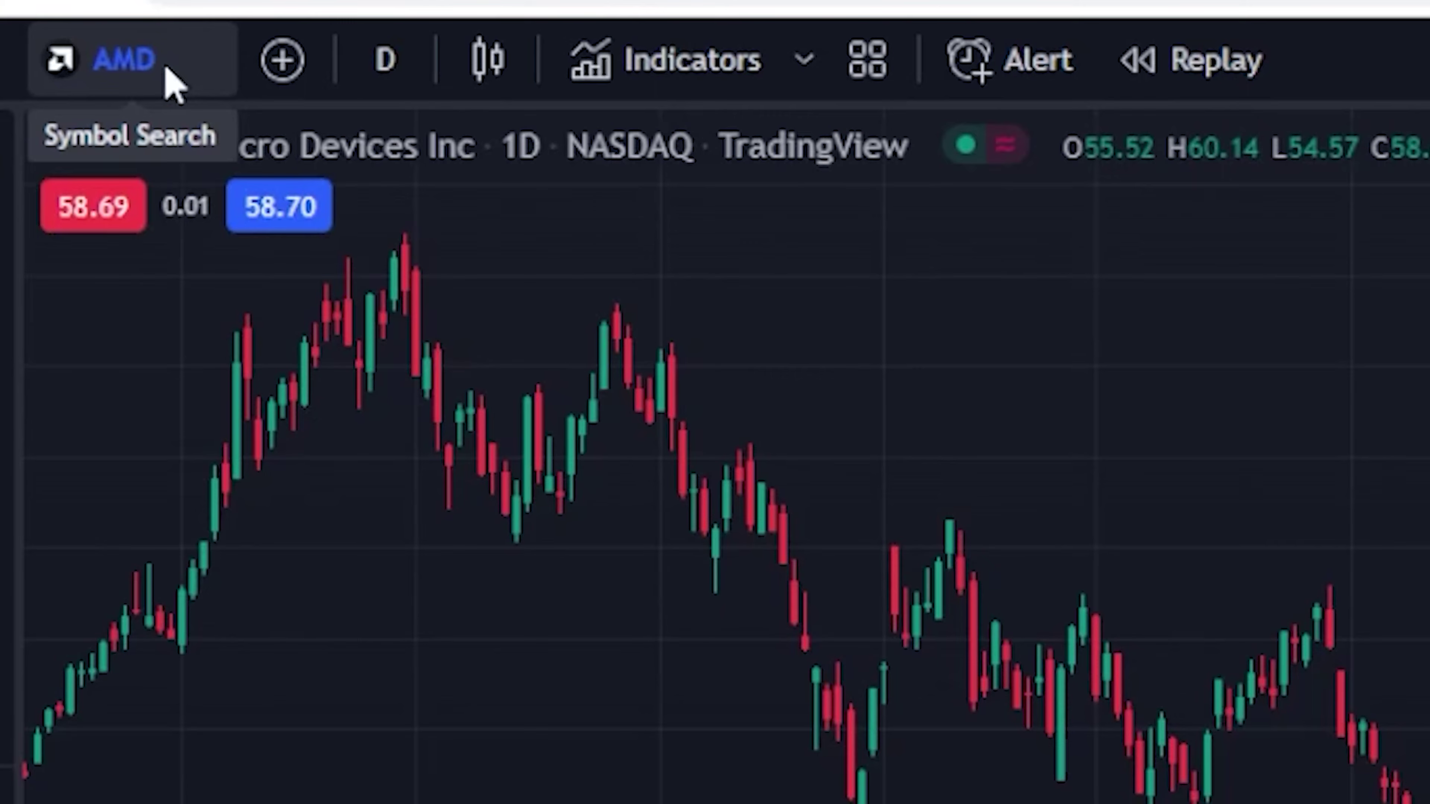
- Replace AMD with Apple's AAPL on the main chart via symbol search
{"action": "left_click", "coordinate": [169, 82]}
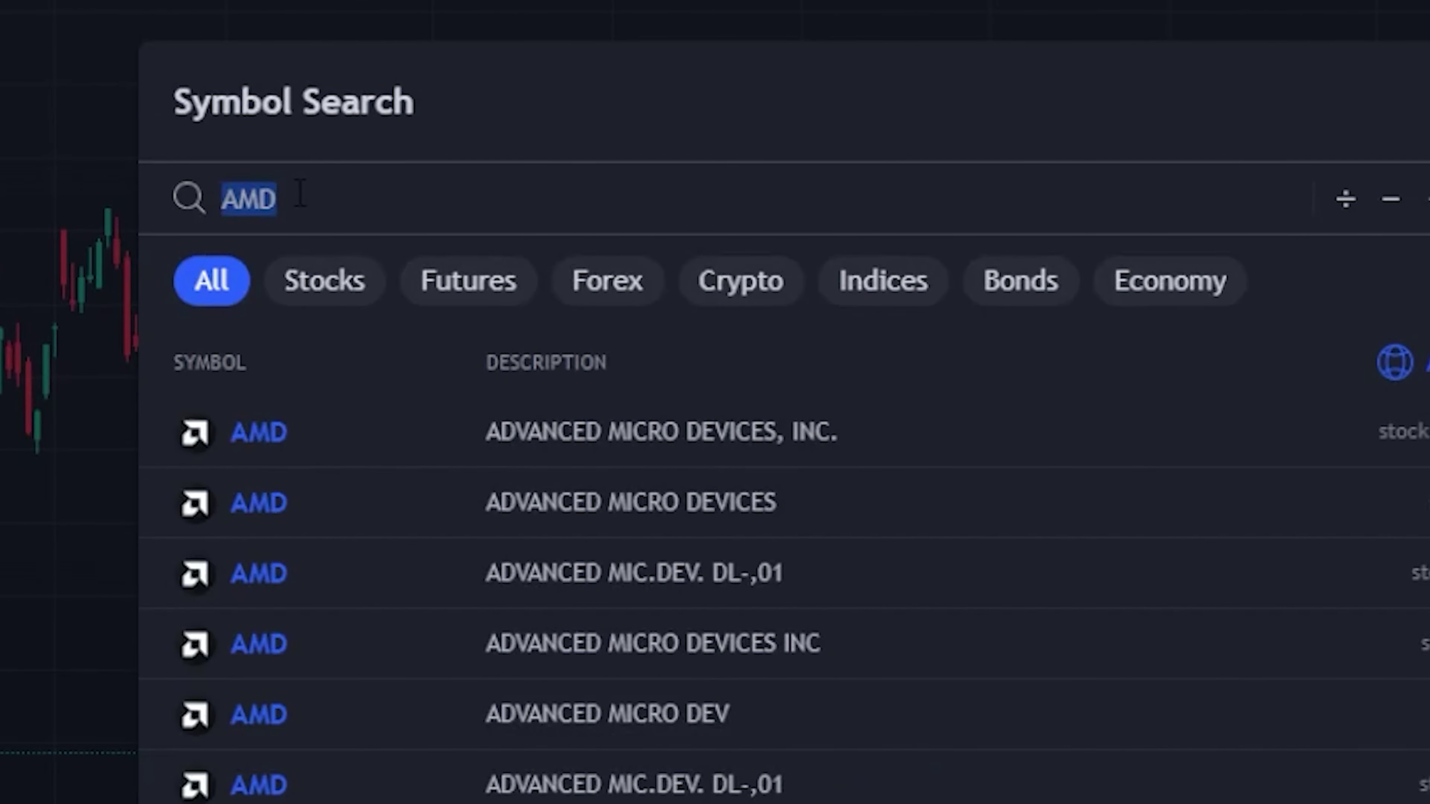
{"action": "type", "text": "AAPL"}
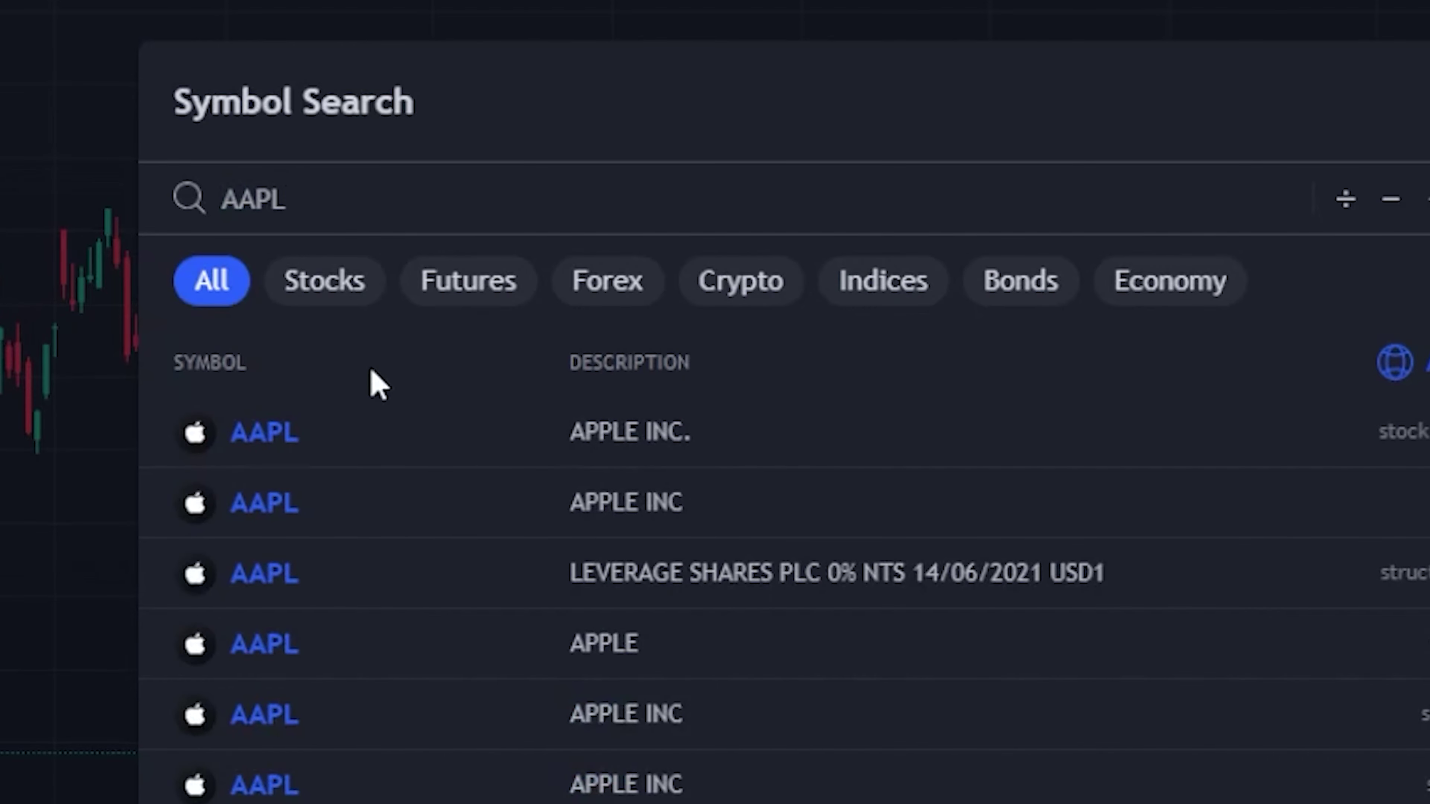
{"action": "left_click", "coordinate": [374, 445]}
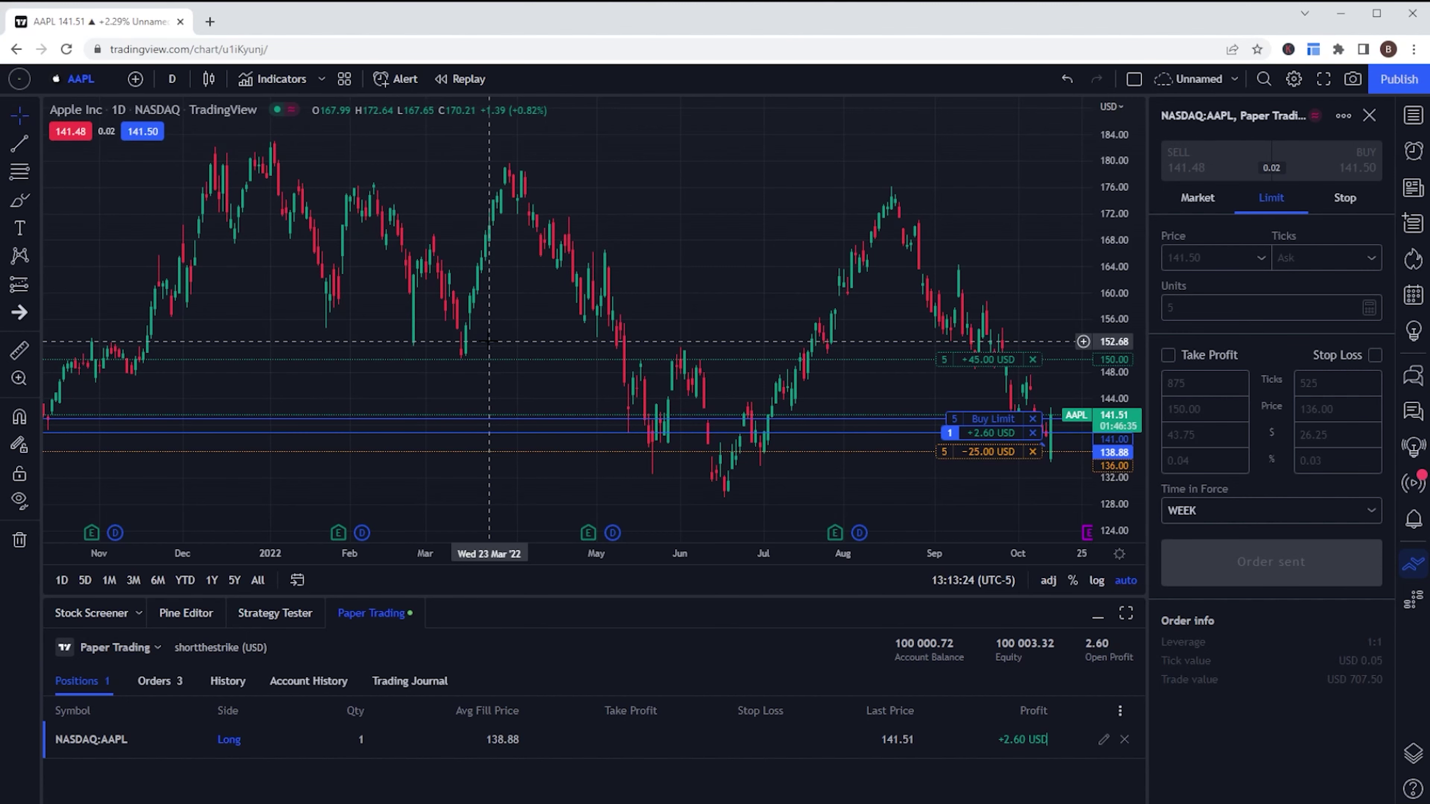
{"action": "mouse_move", "coordinate": [968, 434]}
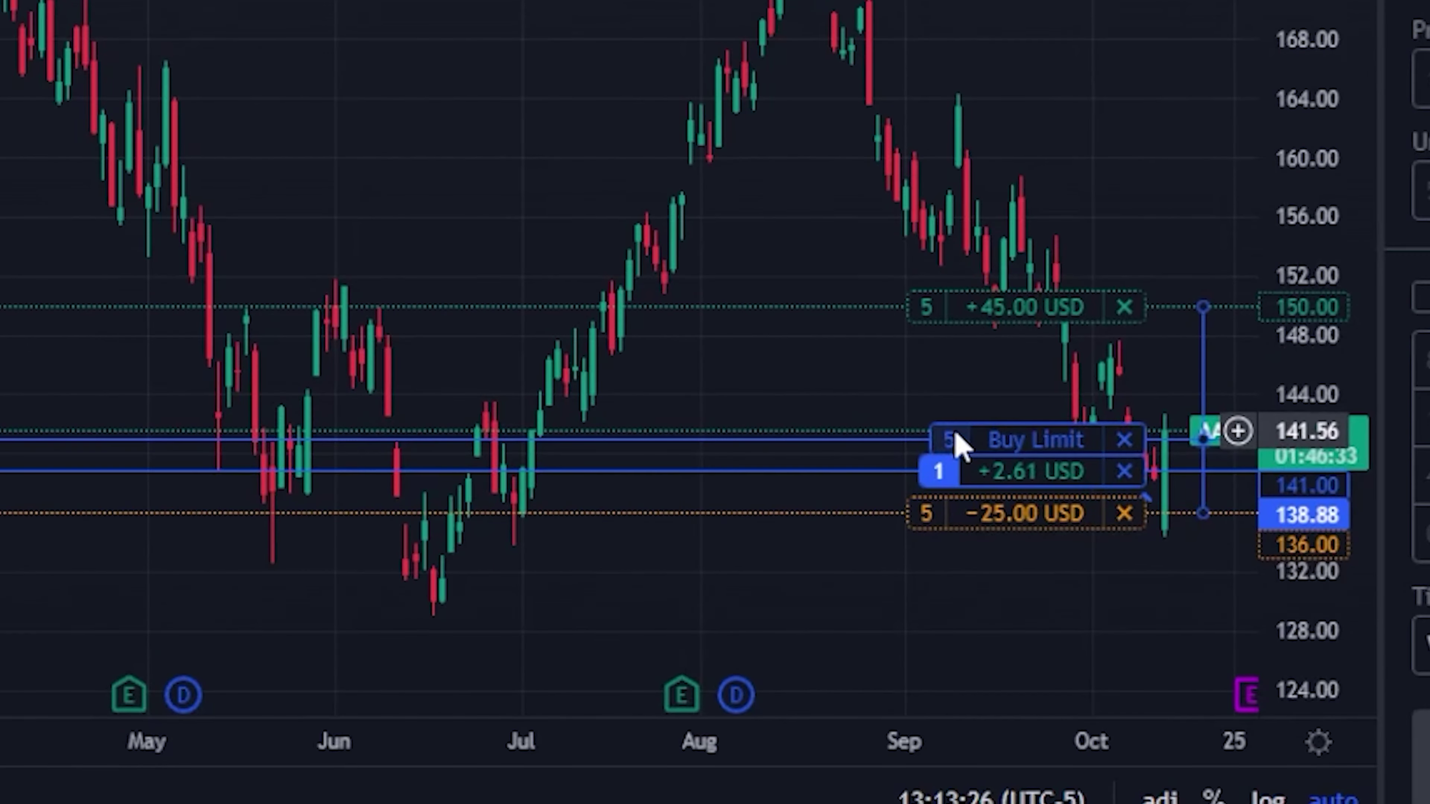
{"action": "scroll", "coordinate": [982, 476], "scroll_direction": "up", "scroll_amount": 1}
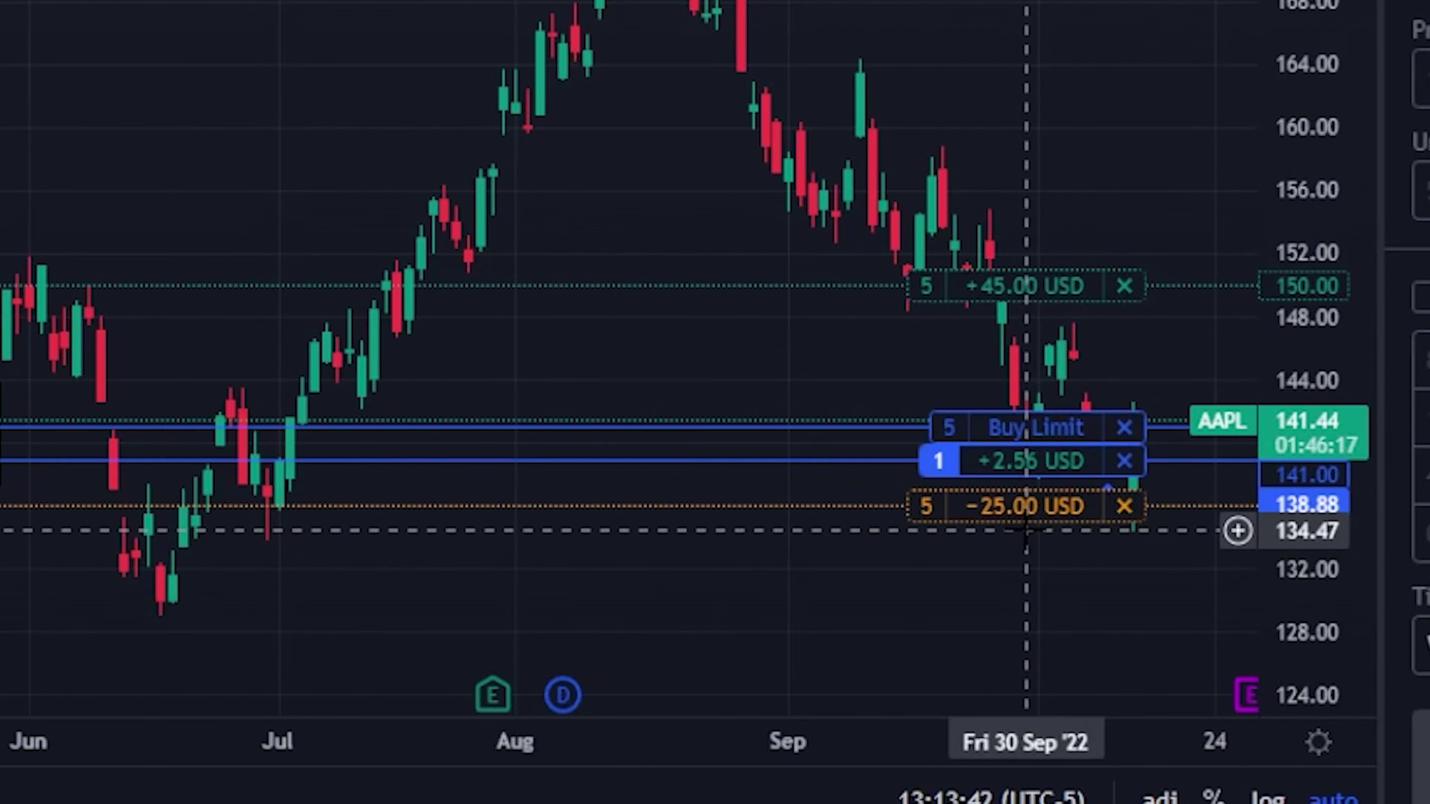
{"action": "mouse_move", "coordinate": [948, 459]}
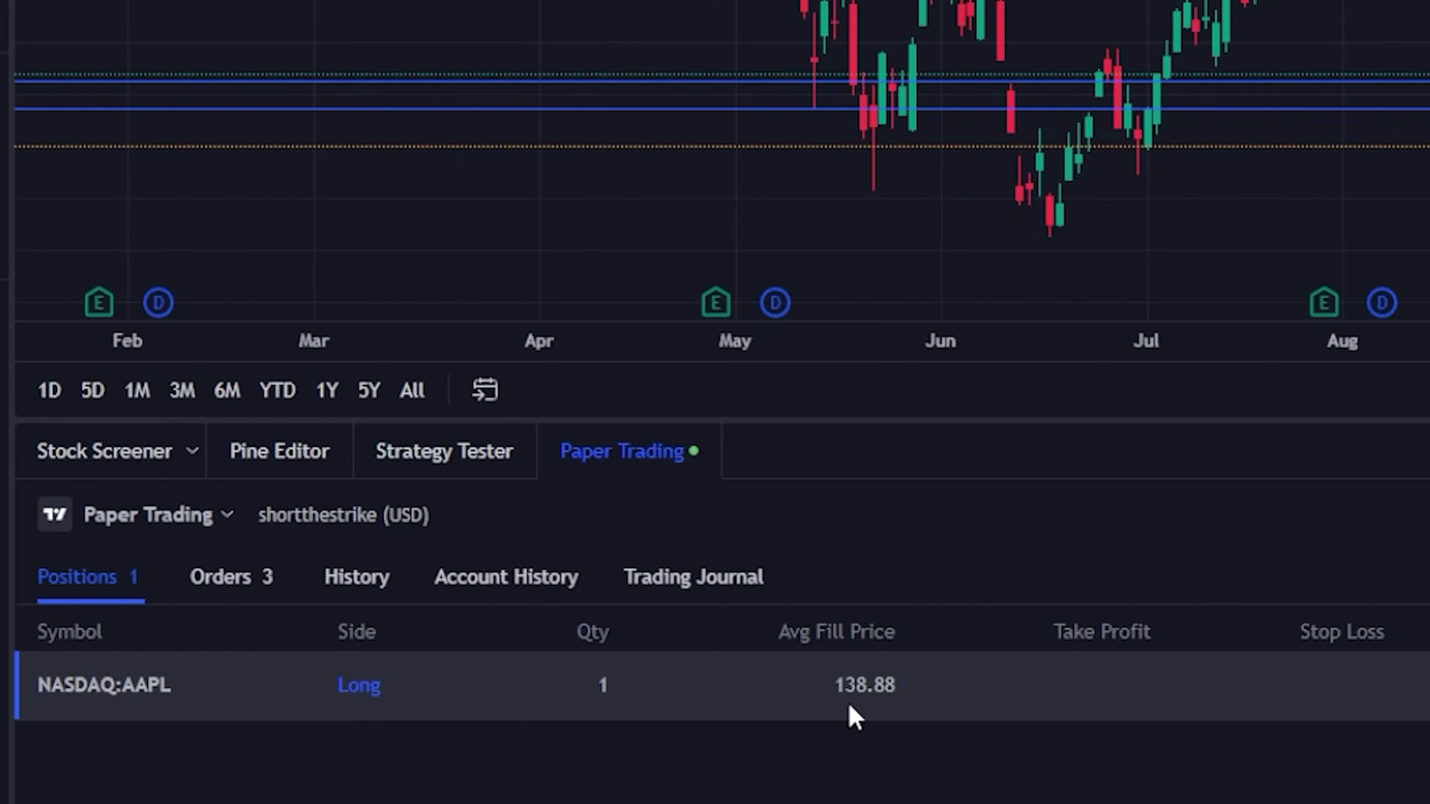
- Show the enlarged Orders list and bring up actions for the 141.00 Buy Limit order
{"action": "left_click", "coordinate": [248, 589]}
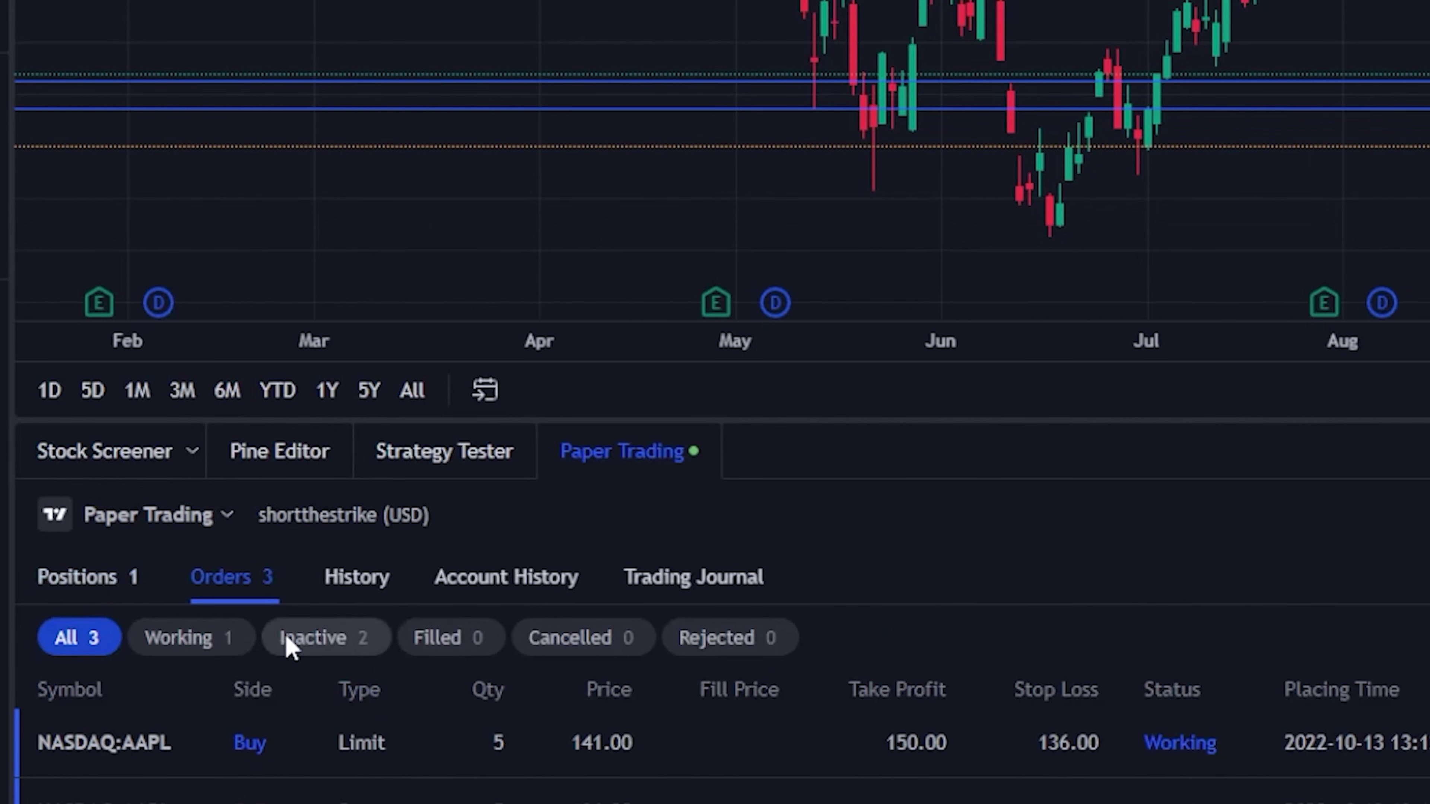
{"action": "scroll", "coordinate": [319, 709], "scroll_direction": "down", "scroll_amount": 1}
{"action": "scroll", "coordinate": [316, 716], "scroll_direction": "up", "scroll_amount": 1}
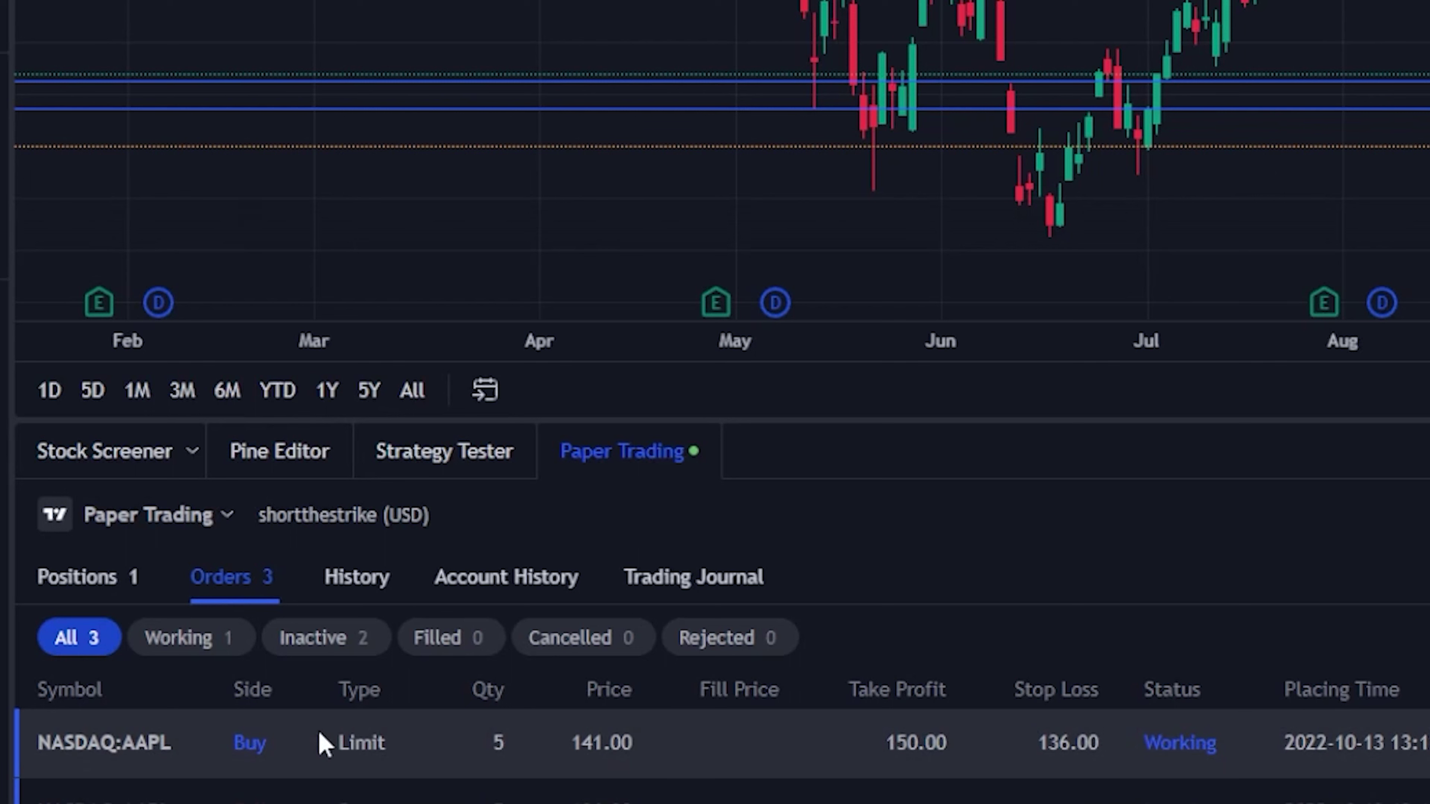
{"action": "left_click_drag", "start_coordinate": [785, 421], "coordinate": [759, 240]}
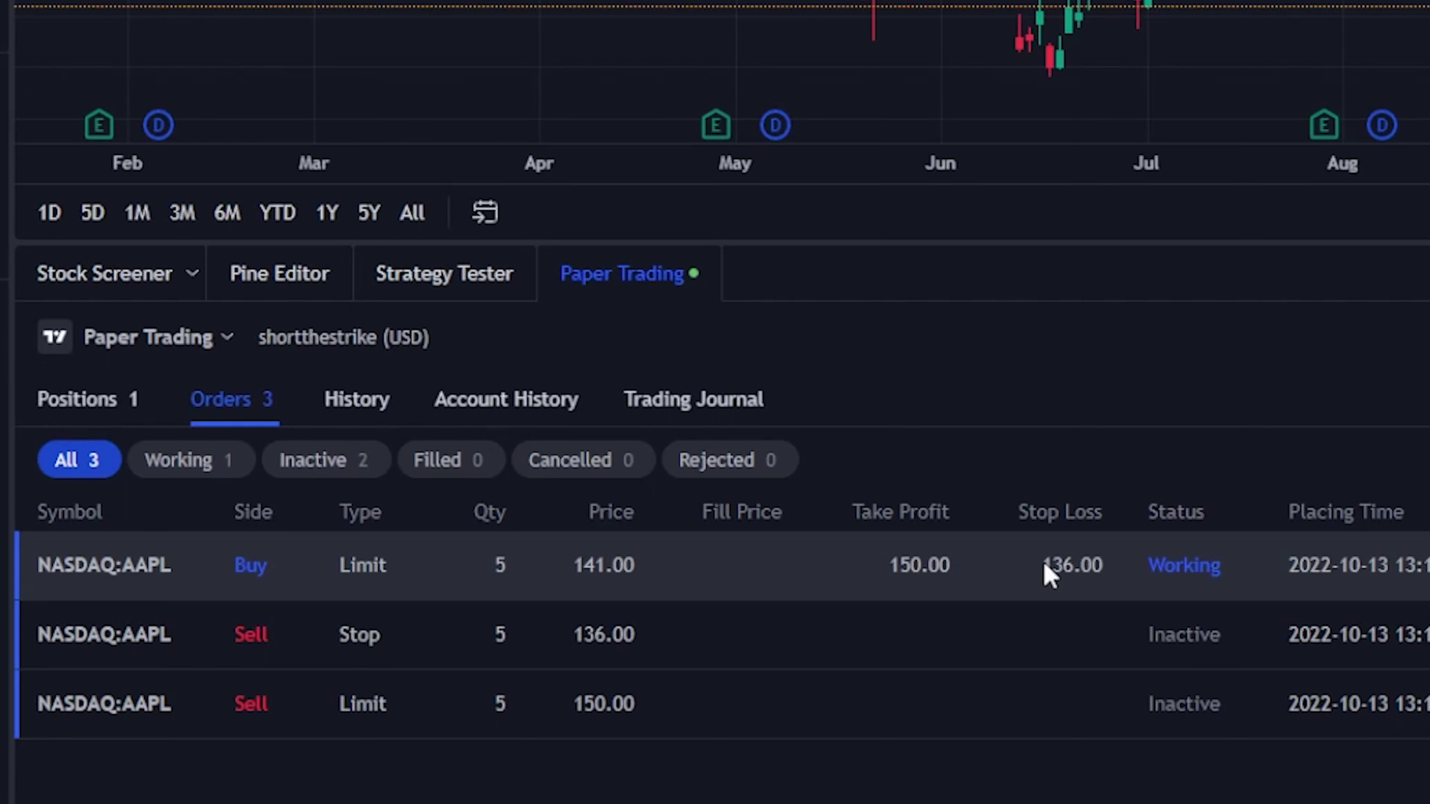
{"action": "right_click", "coordinate": [989, 562]}
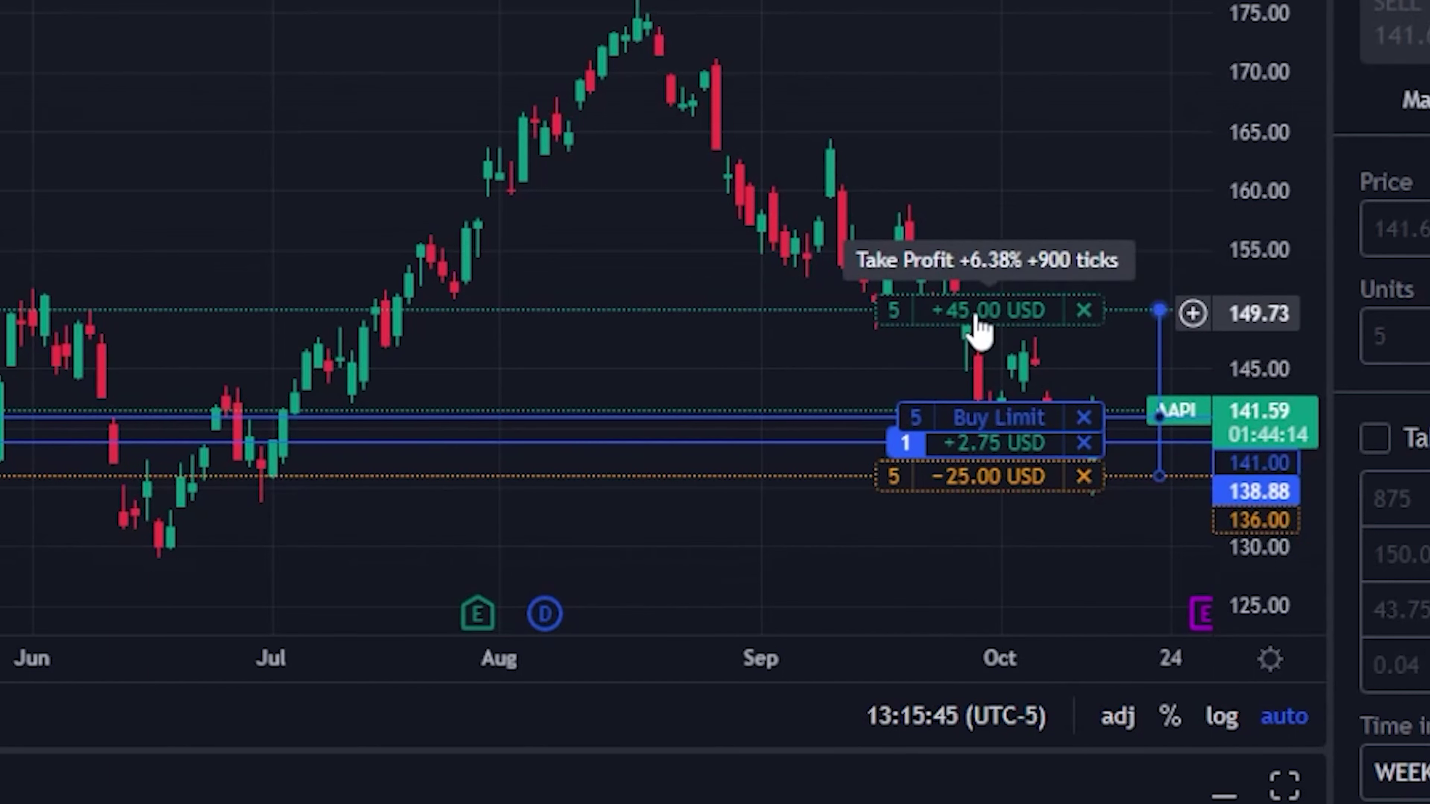
- Drag the take-profit line from 150 up to about 161.61 on the chart
{"action": "left_click_drag", "start_coordinate": [978, 332], "coordinate": [939, 192]}
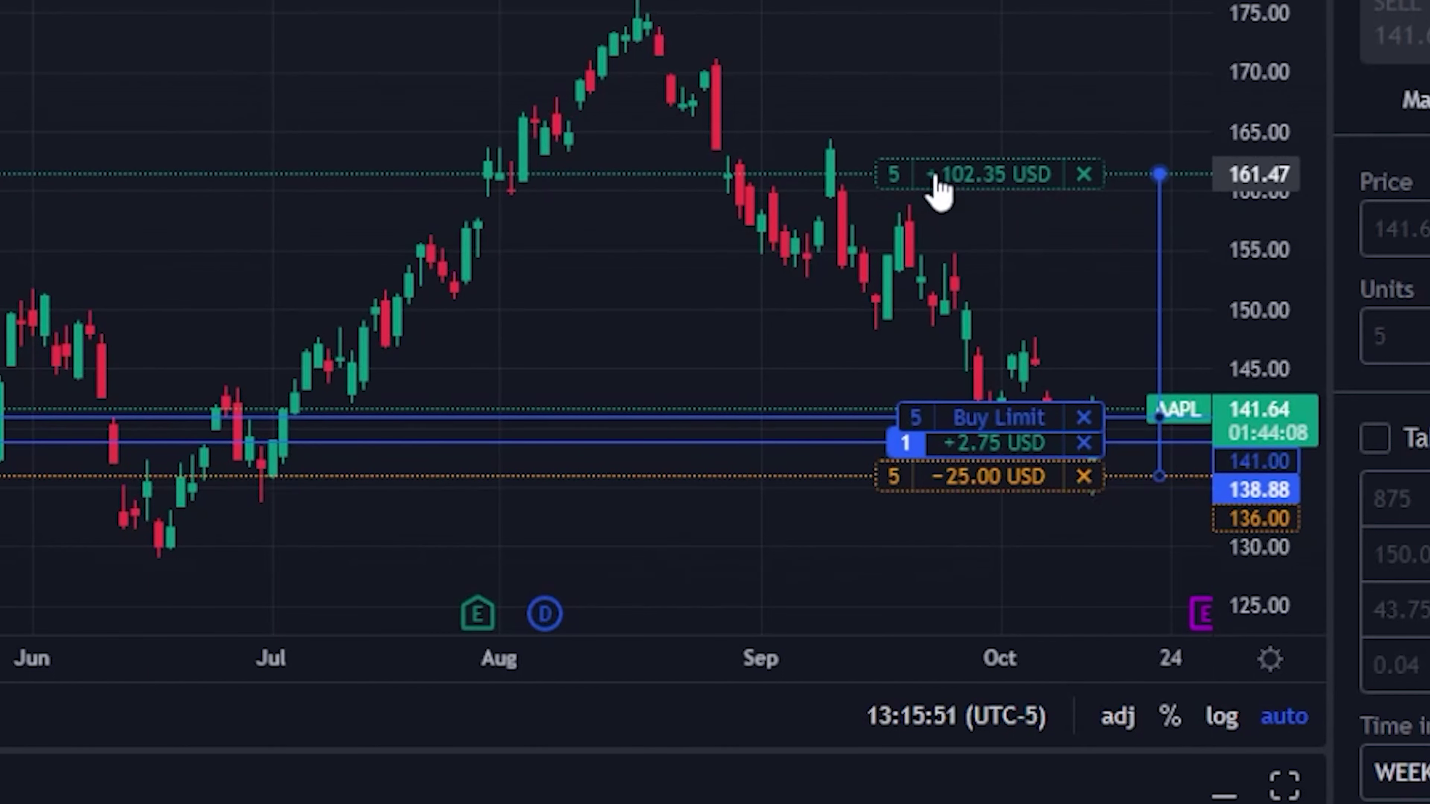
{"action": "left_click_drag", "start_coordinate": [934, 175], "coordinate": [923, 183]}
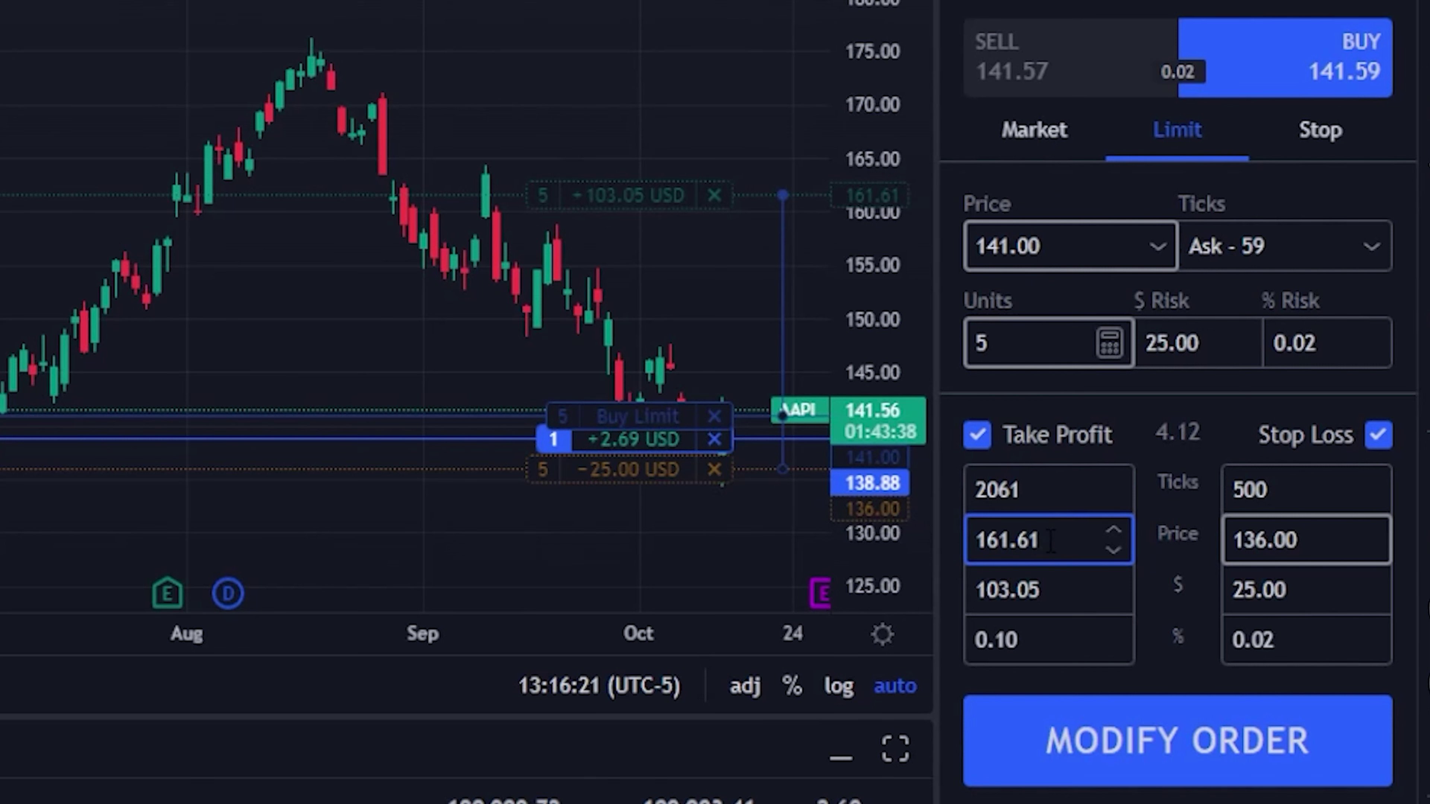
- Change the take-profit price to 162.00 and apply the order modification
{"action": "left_click_drag", "start_coordinate": [1048, 541], "coordinate": [1001, 539]}
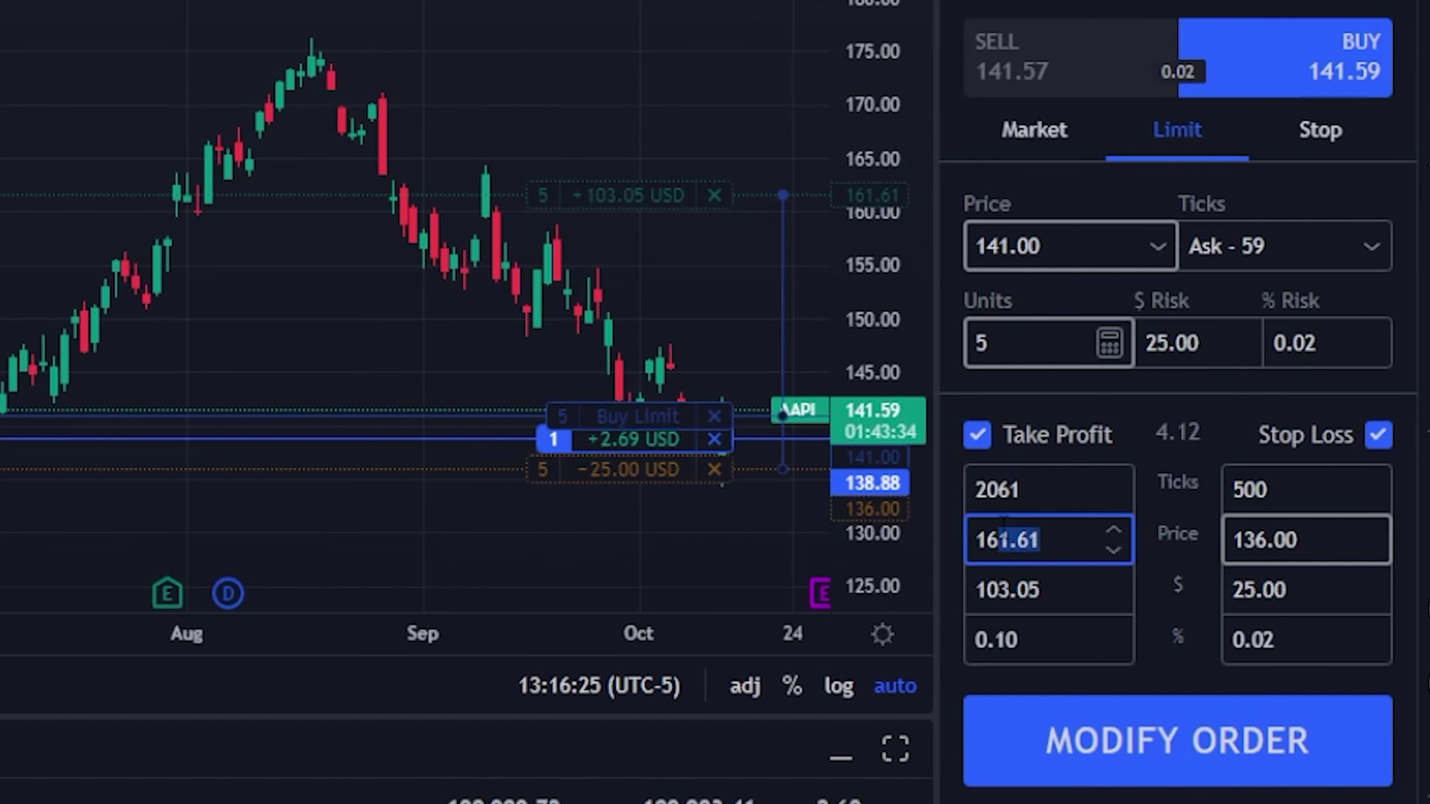
{"action": "type", "text": "2"}
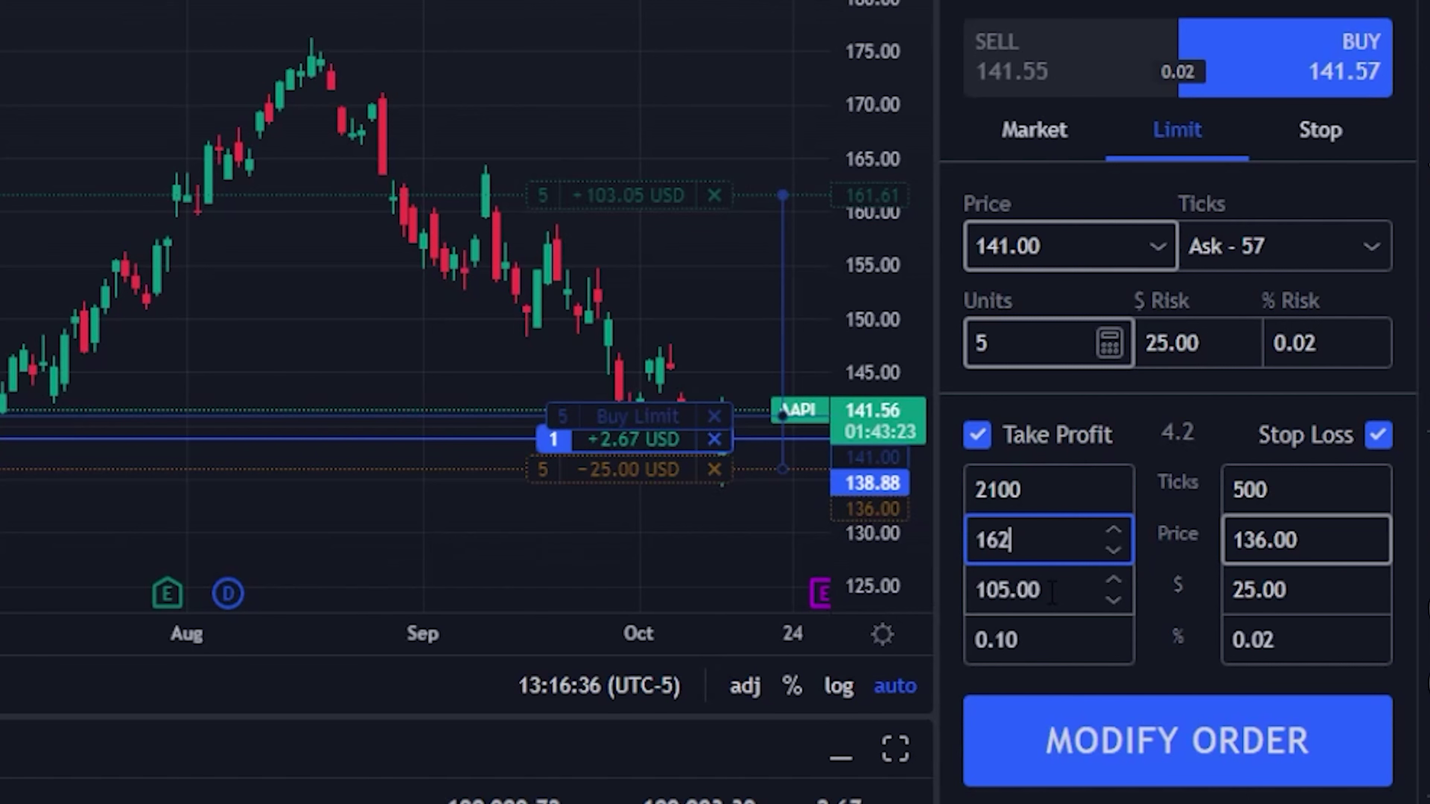
{"action": "left_click", "coordinate": [1142, 749]}
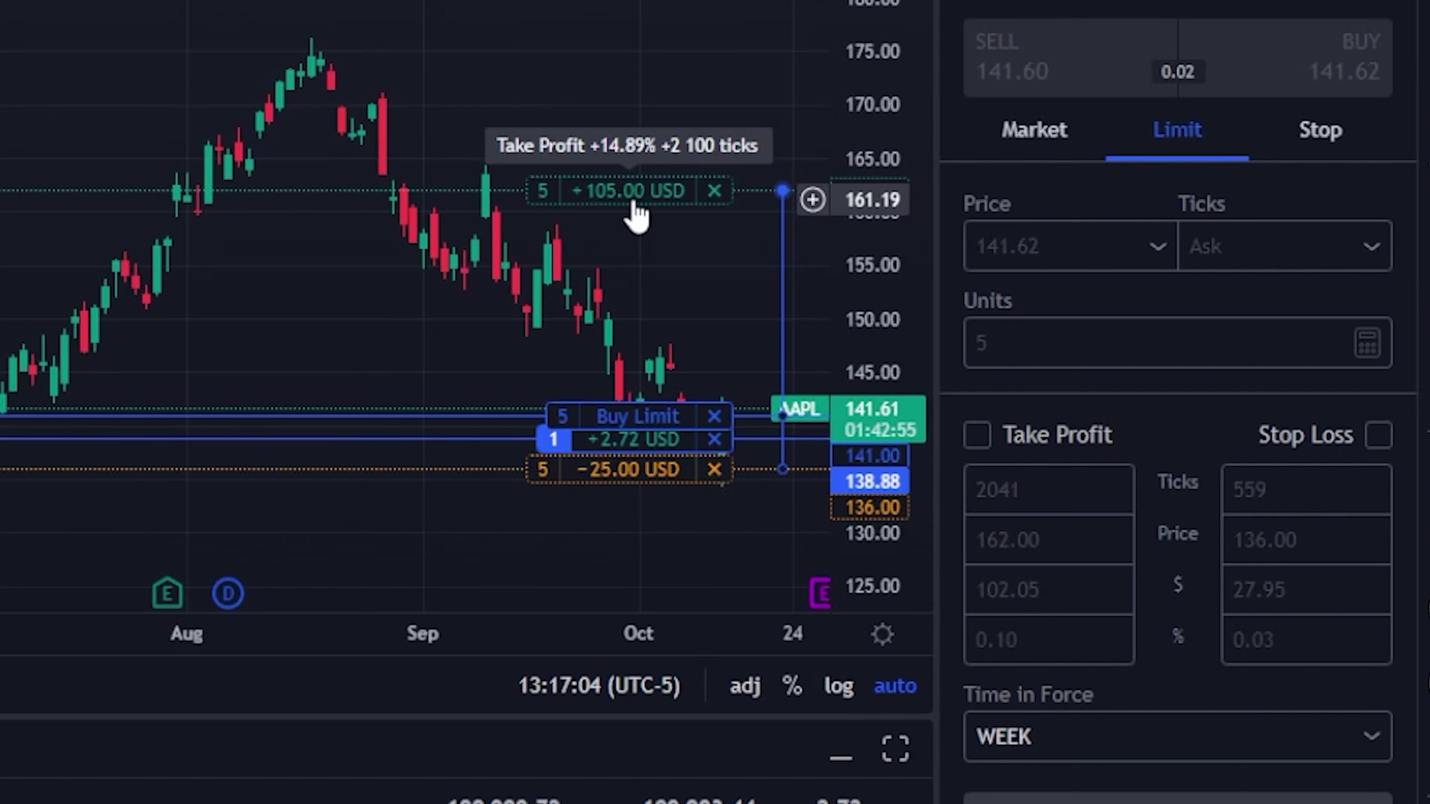
- Cancel the 141.00 buy limit order along with its 162 target and 136 stop
{"action": "left_click", "coordinate": [714, 417]}
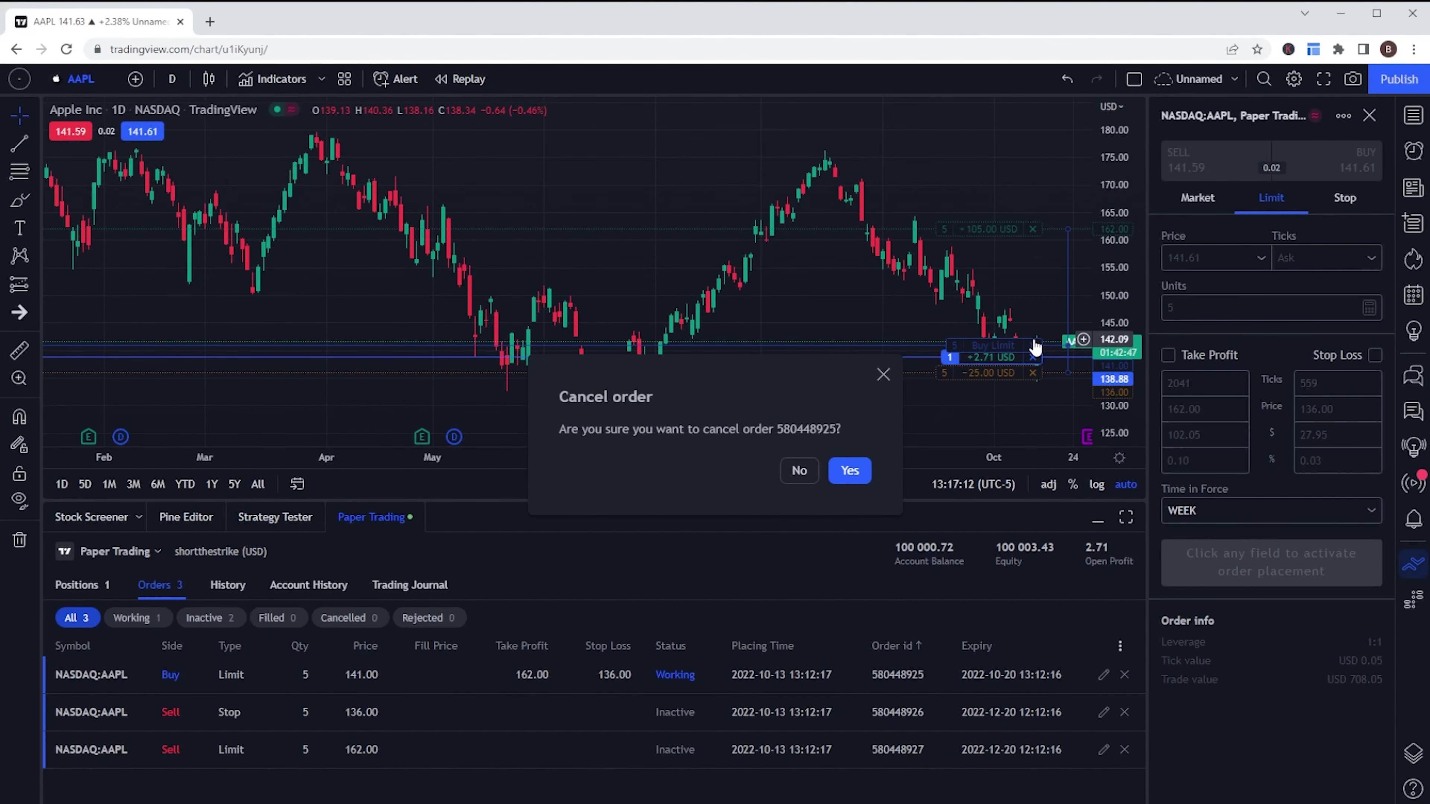
{"action": "left_click", "coordinate": [849, 471]}
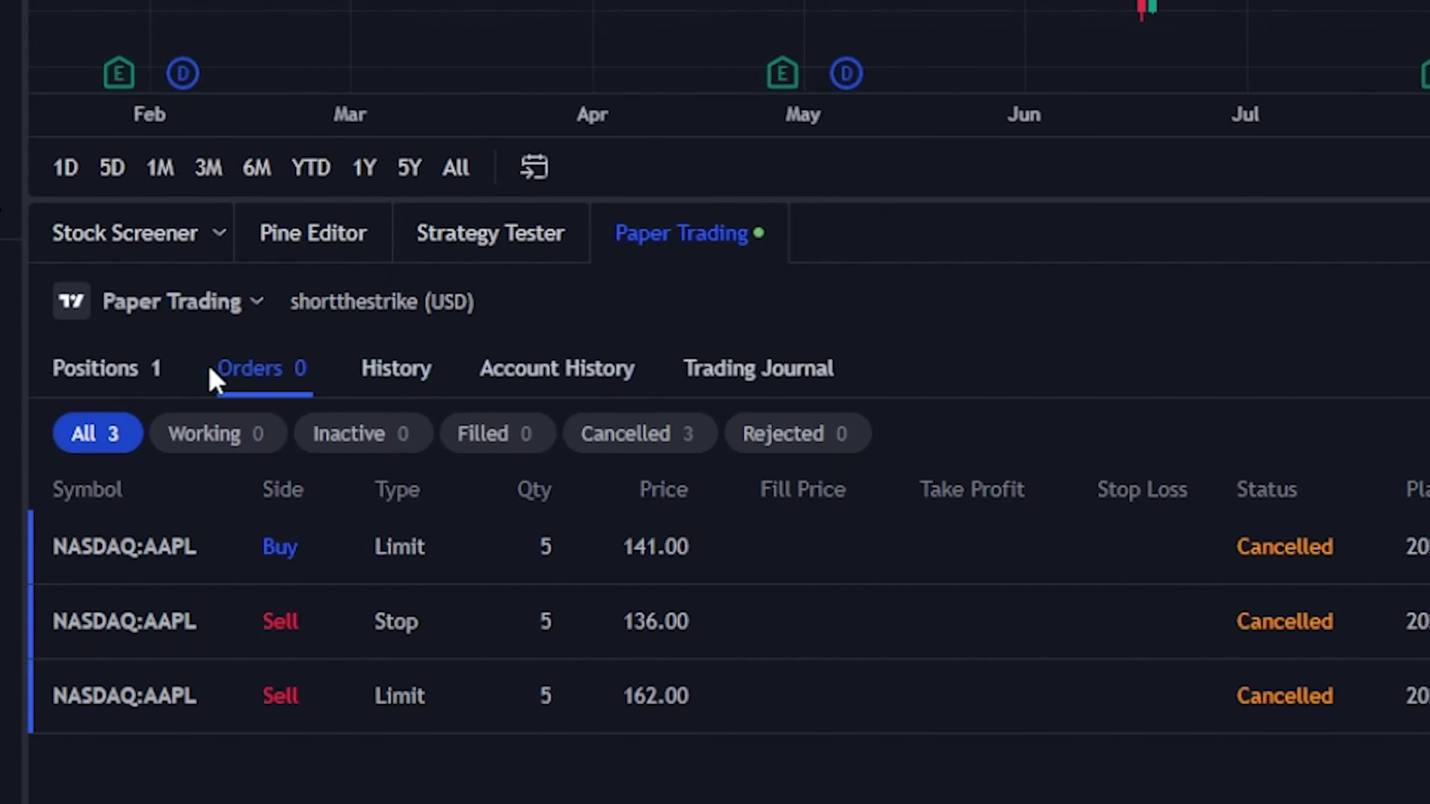
- From the Positions list, open Protect Position for the 1-share NASDAQ:AAPL long position
{"action": "left_click", "coordinate": [159, 383]}
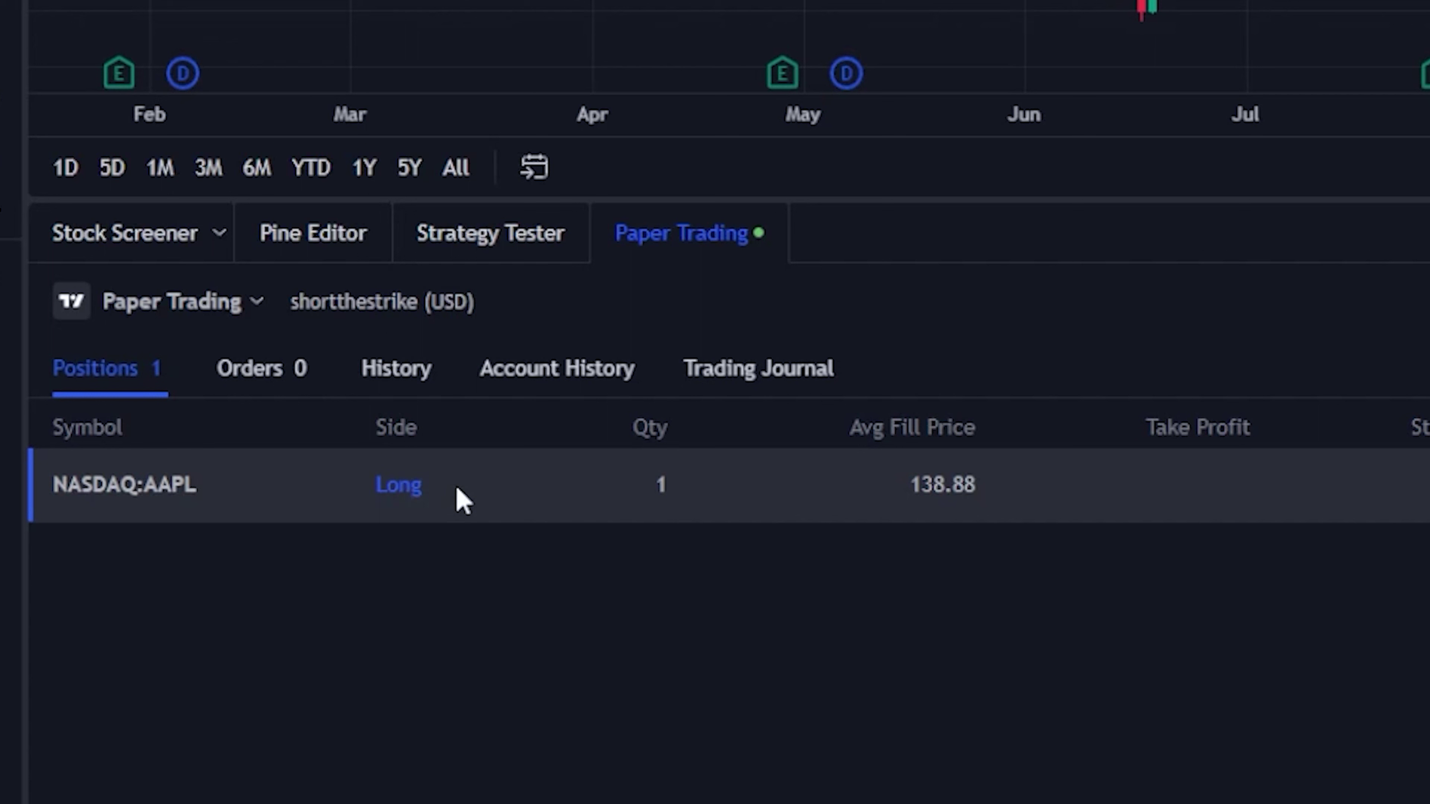
{"action": "right_click", "coordinate": [549, 503]}
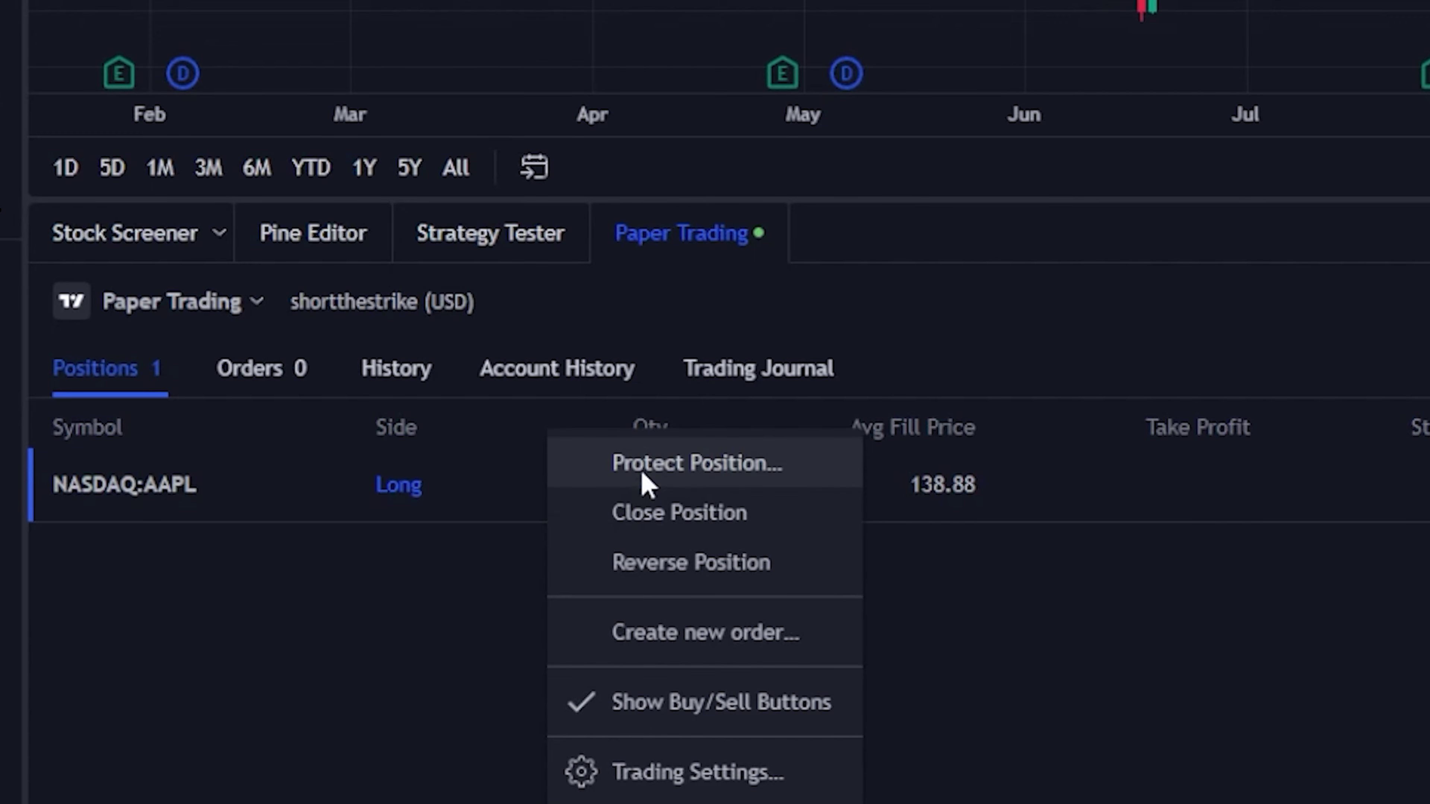
{"action": "left_click", "coordinate": [644, 475]}
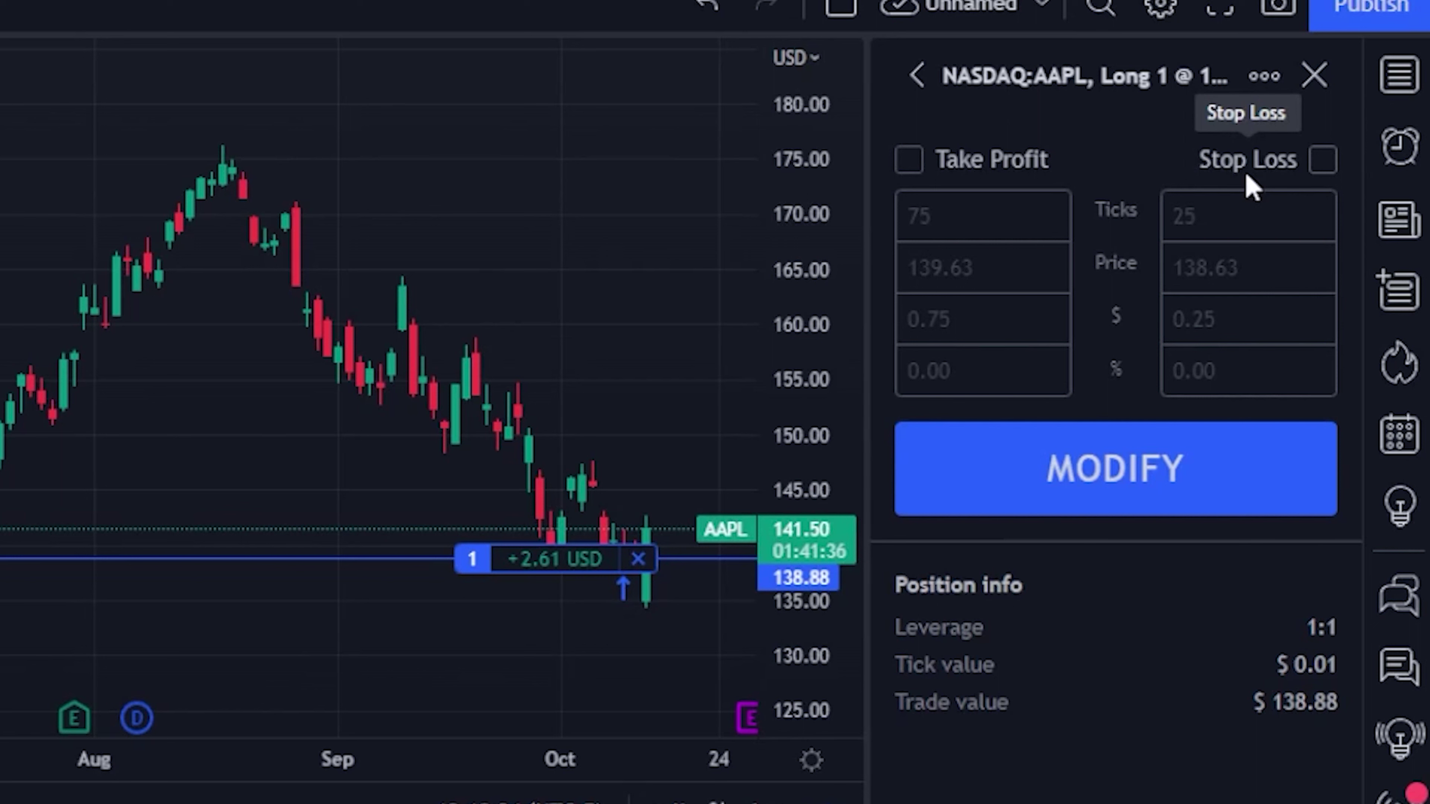
- Enable take-profit at 160 and stop-loss at 135 on the AAPL position and apply the modification
{"action": "left_click", "coordinate": [910, 159]}
{"action": "left_click", "coordinate": [1321, 164]}
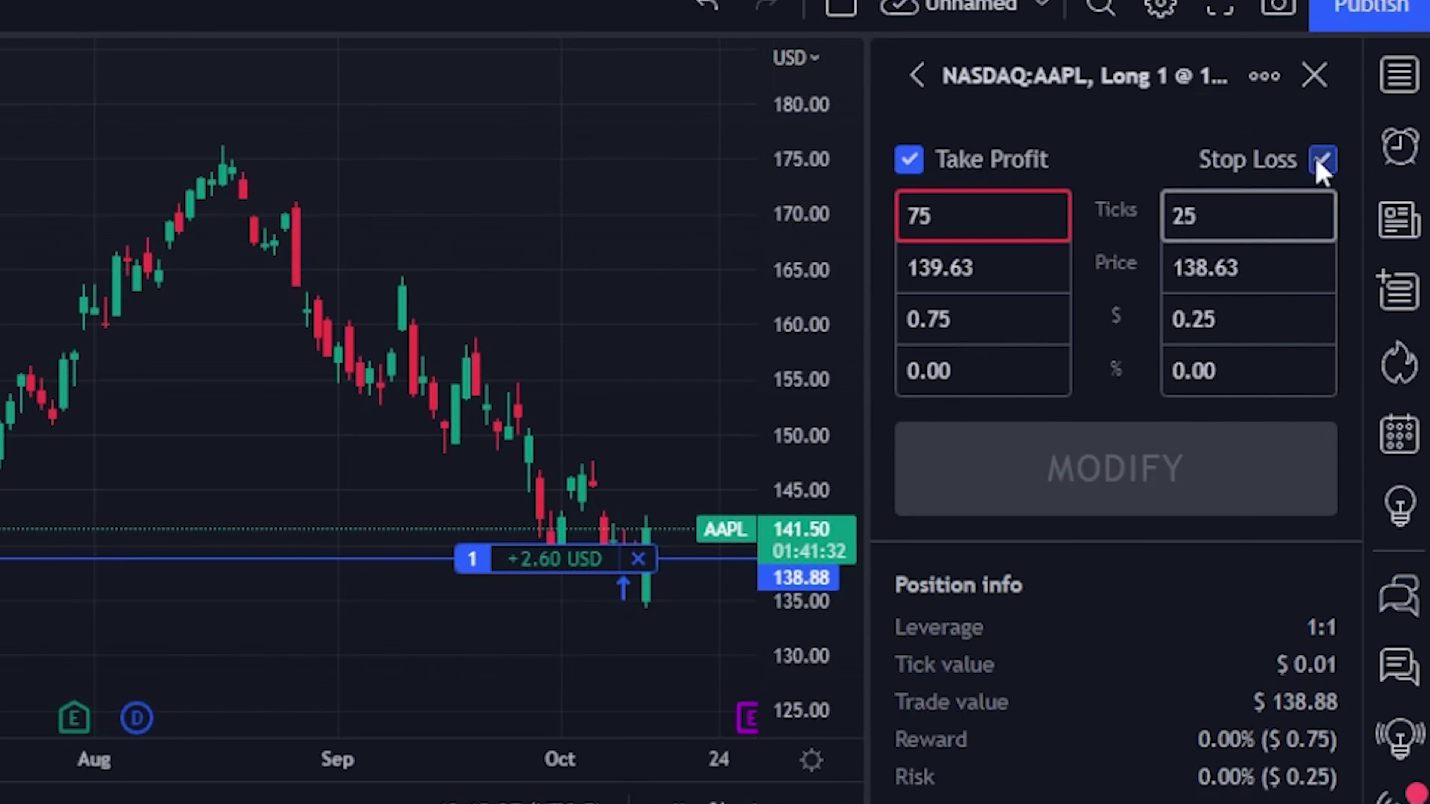
{"action": "left_click", "coordinate": [1061, 272]}
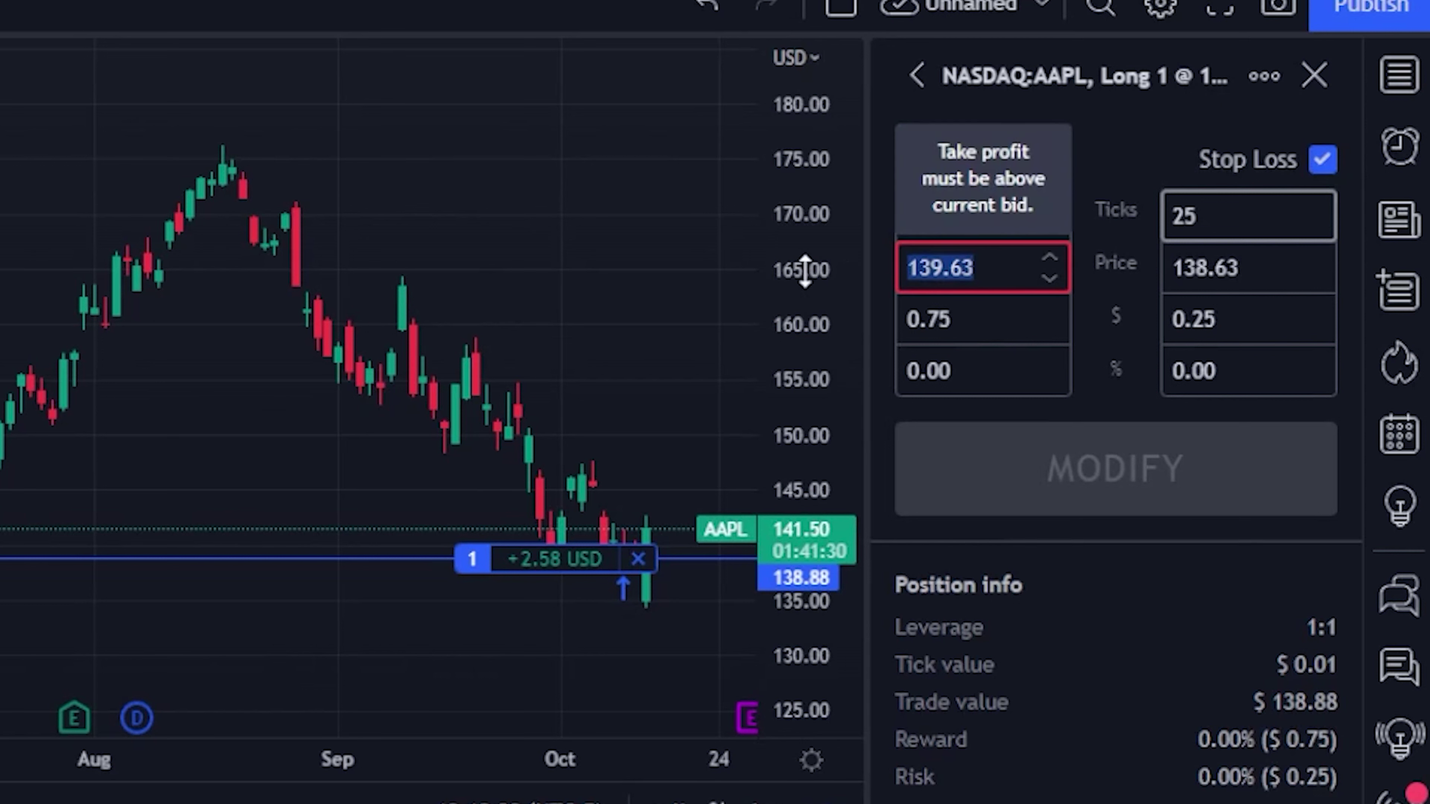
{"action": "type", "text": "160"}
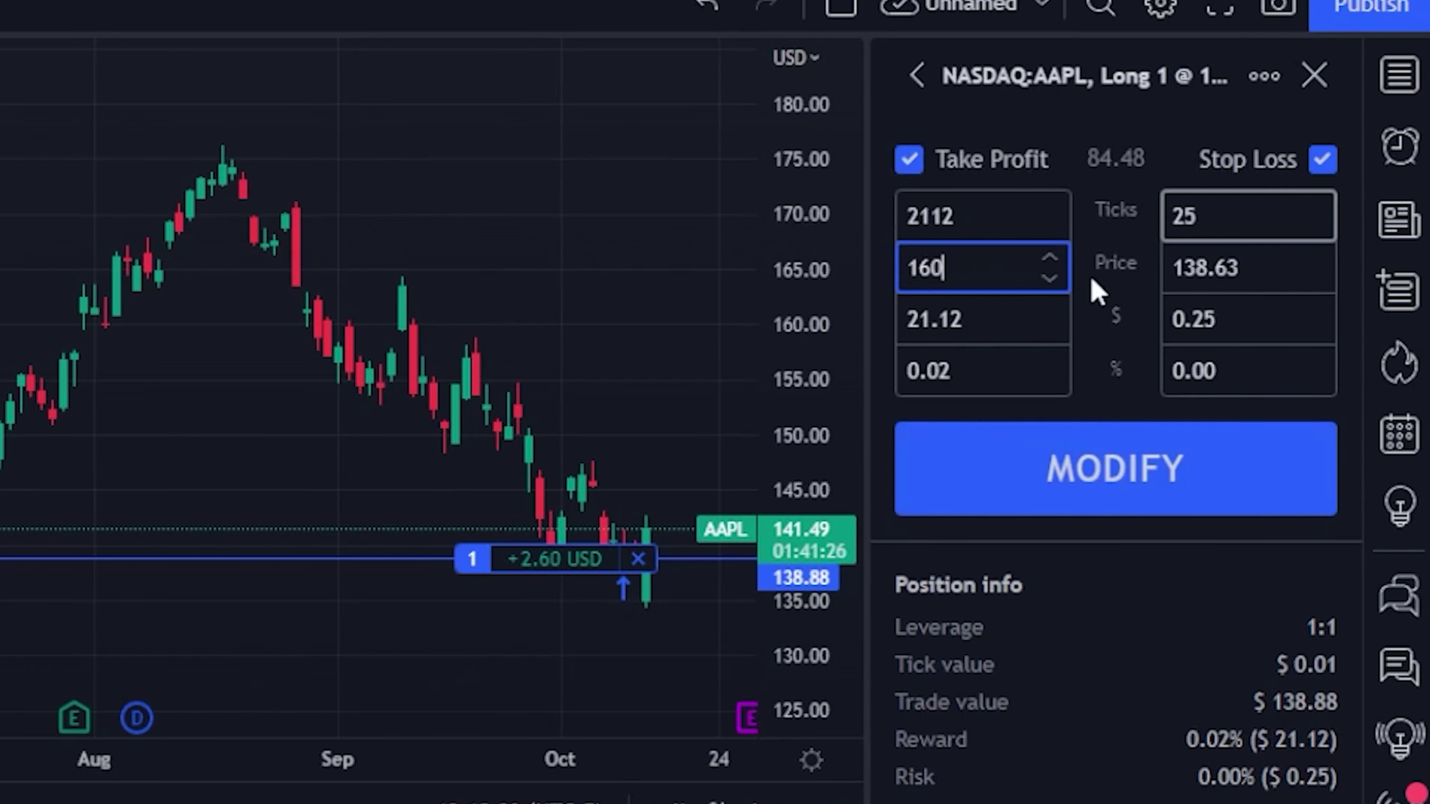
{"action": "left_click", "coordinate": [1172, 267]}
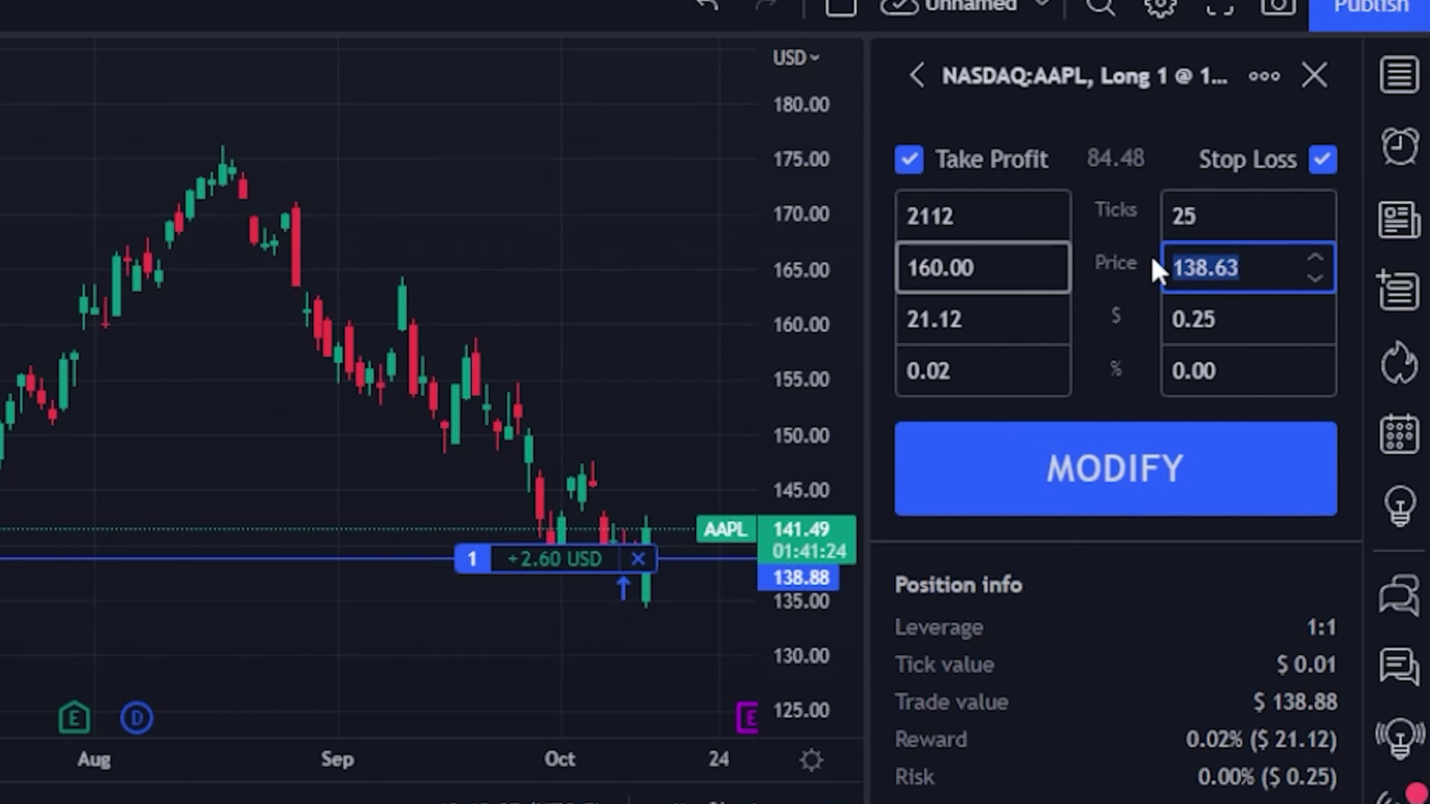
{"action": "type", "text": "135"}
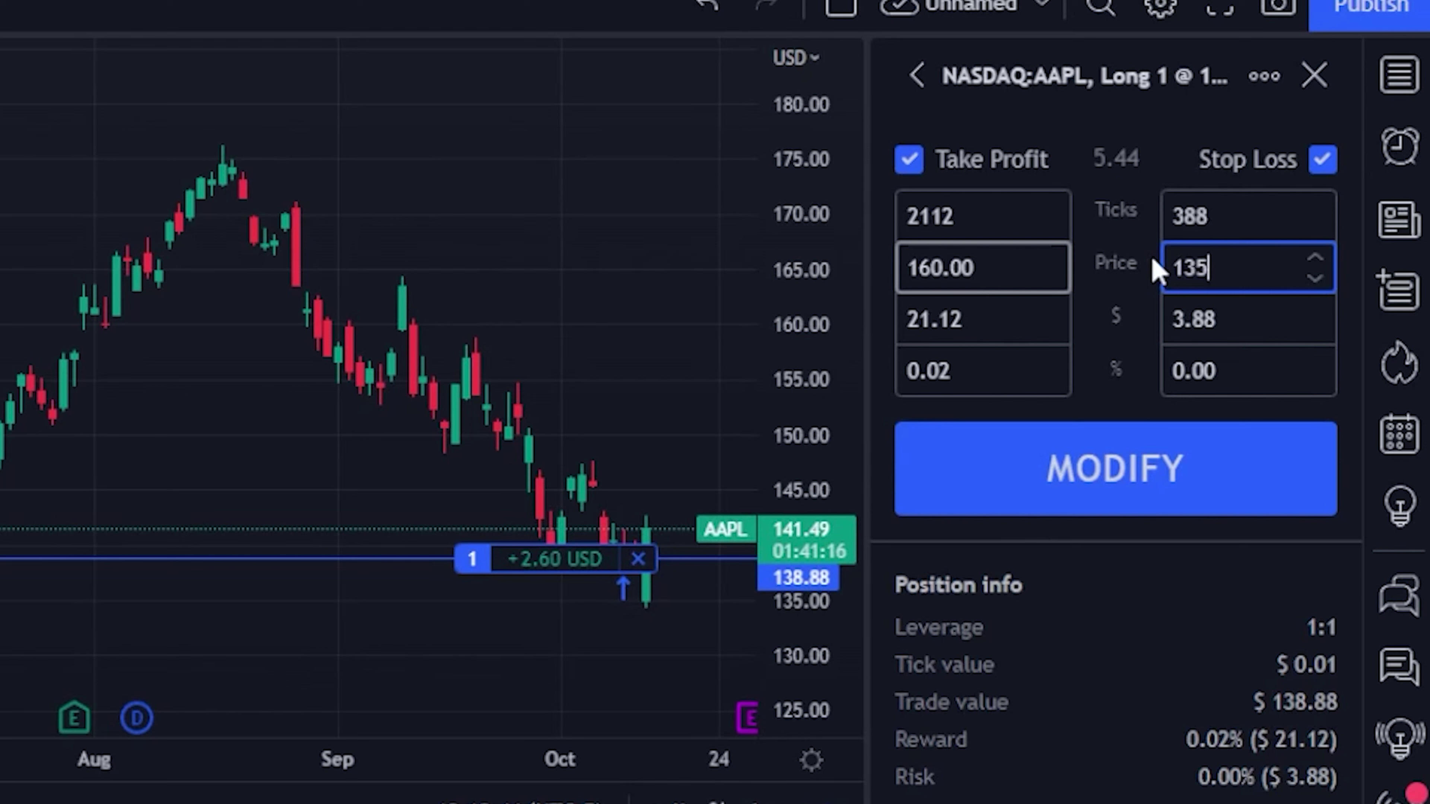
{"action": "left_click", "coordinate": [1143, 484]}
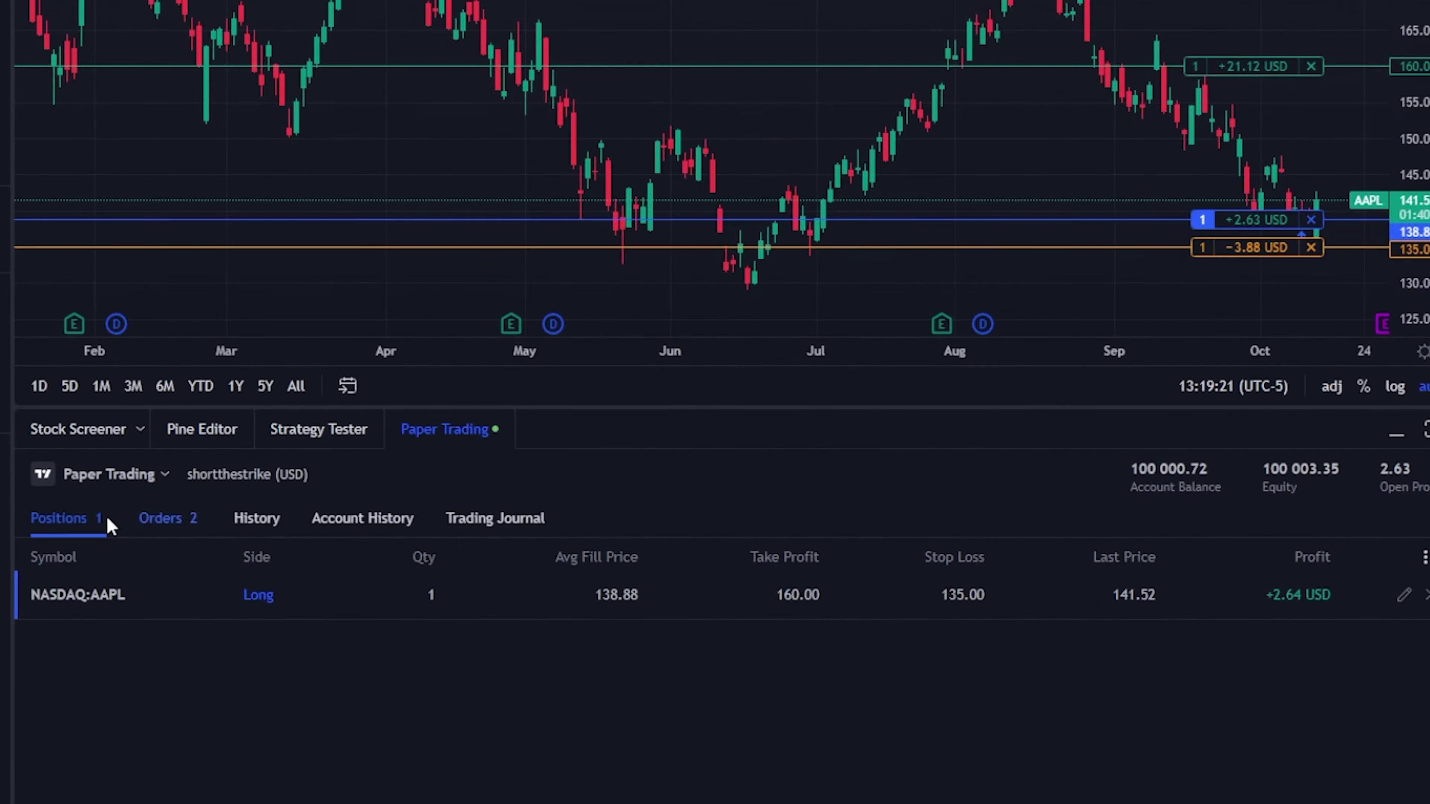
- Show the Orders list with the working AAPL 135.00 stop and 160.00 limit sell orders
{"action": "left_click", "coordinate": [144, 530]}
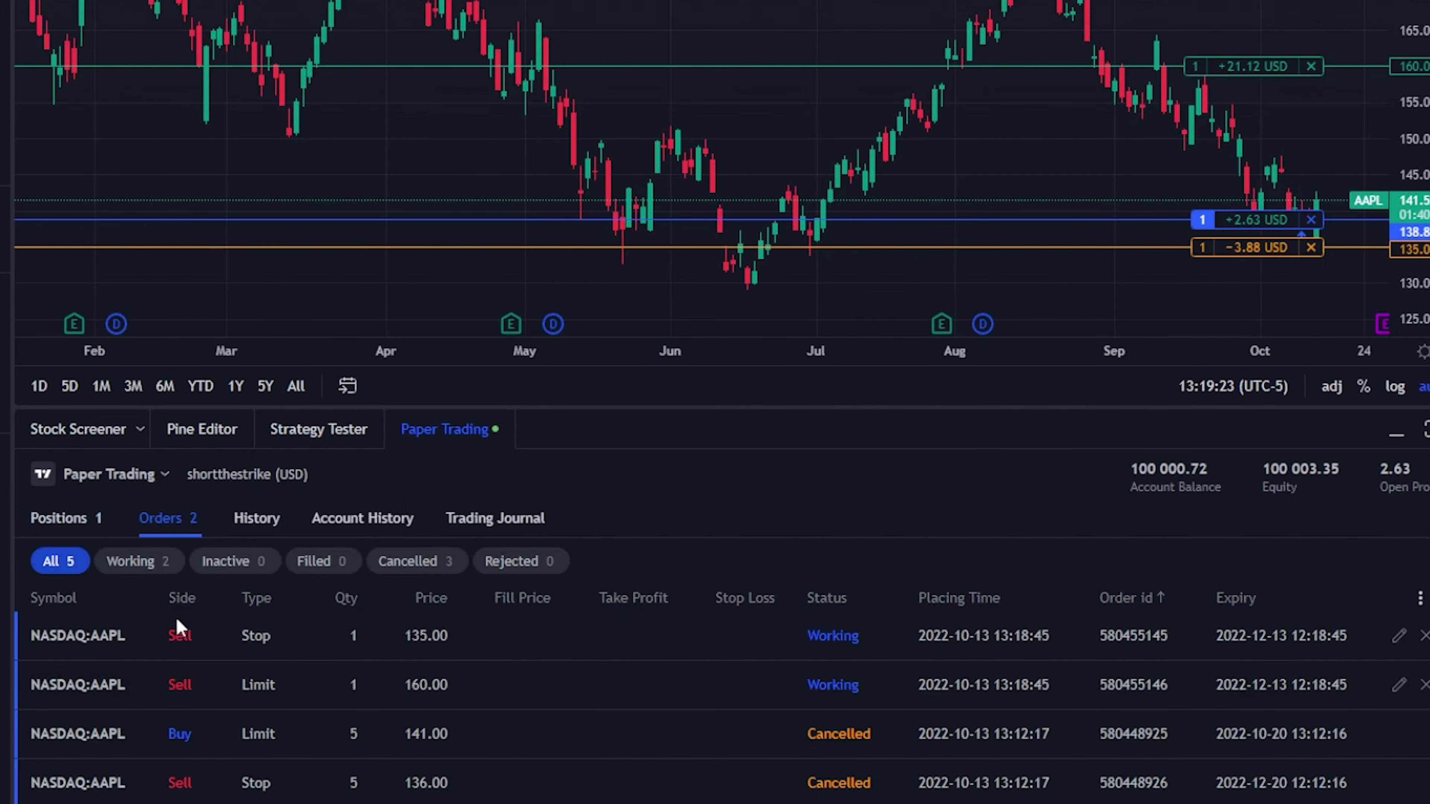